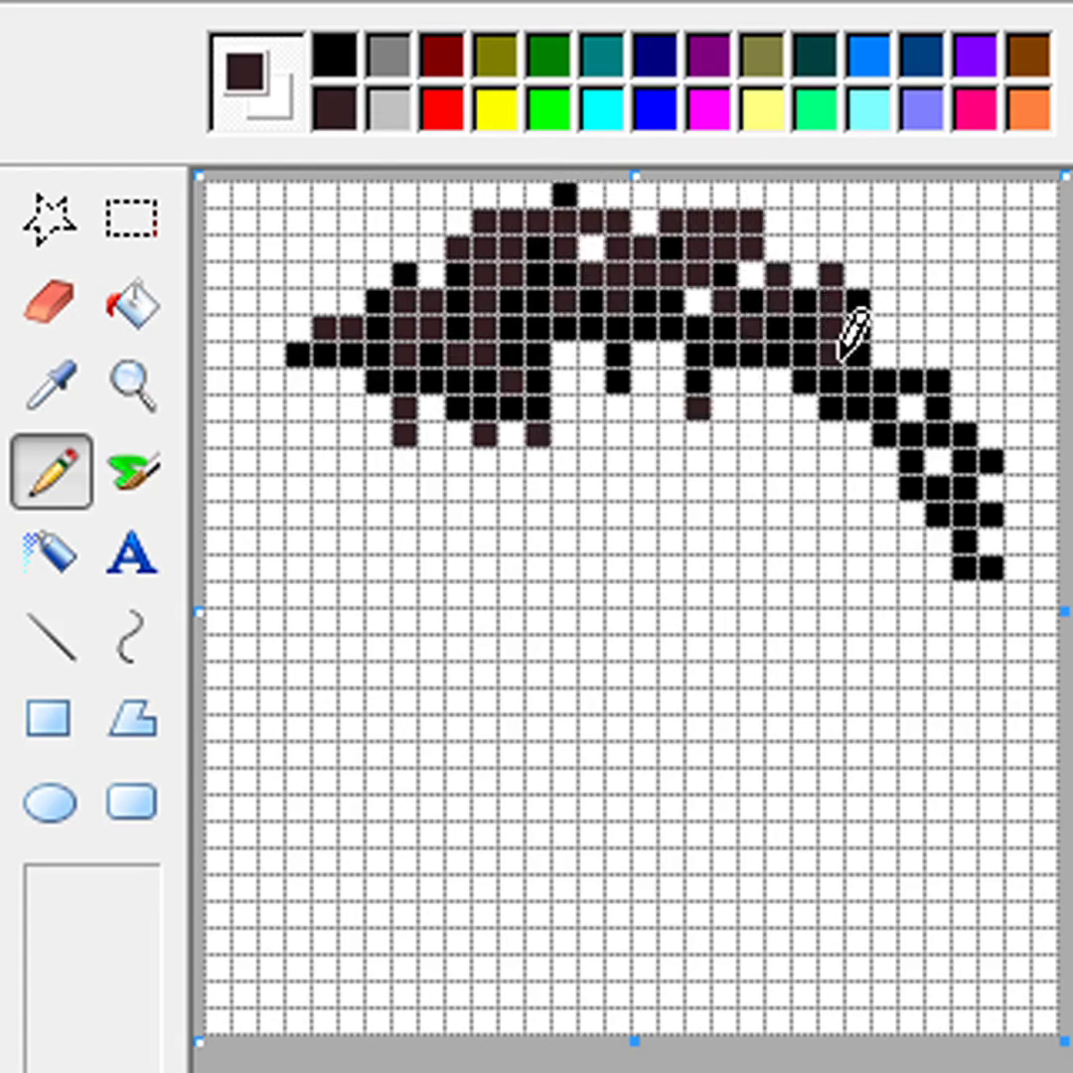
Pencil mauve-brown highlights along the hair's crown, fringe underside and side edge, plus two pixels at the glasses' outer corner
left_click(334, 110)
left_click_drag(324, 514, 350, 487)
mouse_move(351, 298)
left_mouse_down()
mouse_move(522, 432)
mouse_move(614, 194)
mouse_move(775, 375)
left_mouse_up()
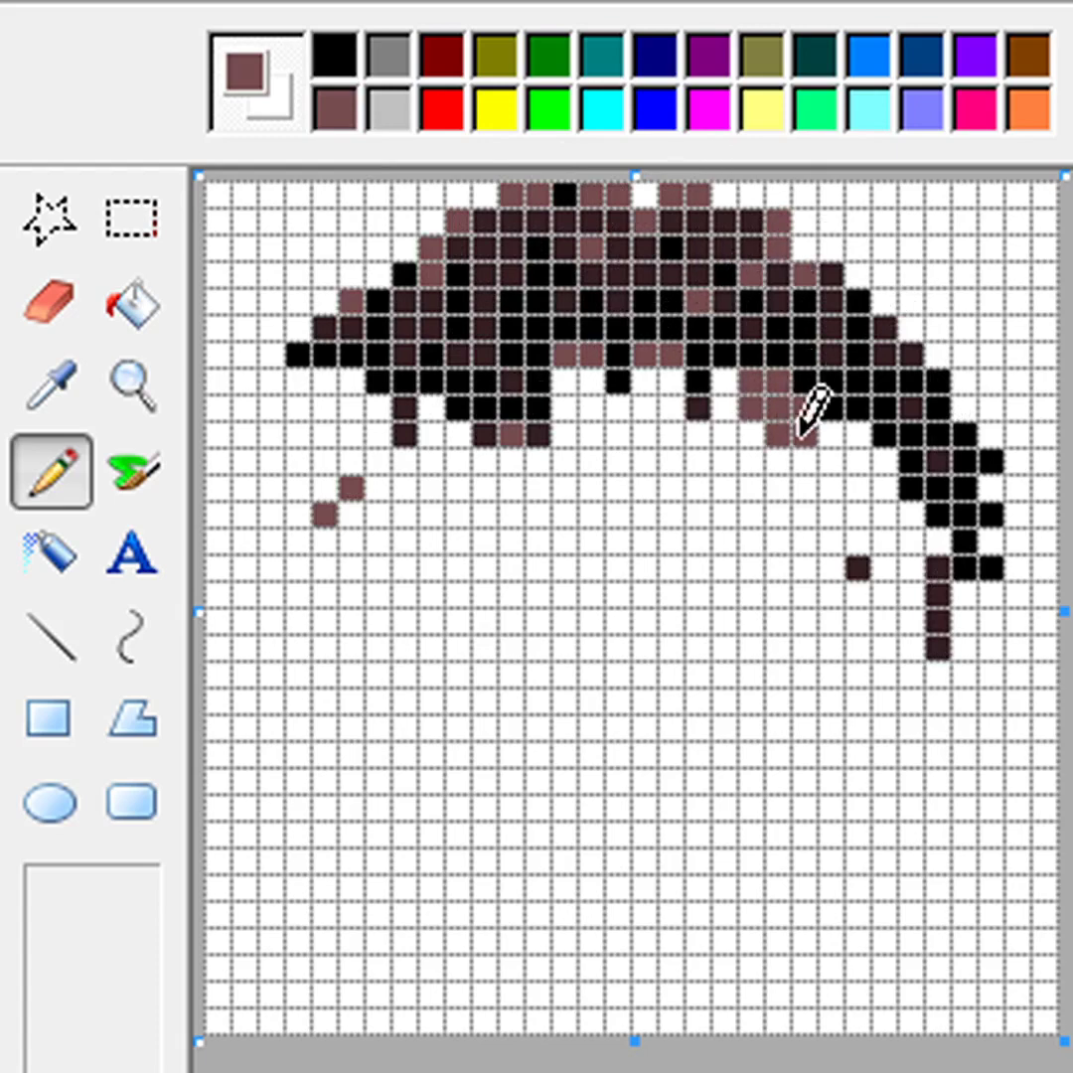
mouse_move(803, 436)
left_mouse_down()
mouse_move(854, 272)
mouse_move(867, 457)
mouse_move(884, 465)
mouse_move(889, 540)
mouse_move(911, 536)
mouse_move(920, 598)
mouse_move(963, 408)
left_mouse_up()
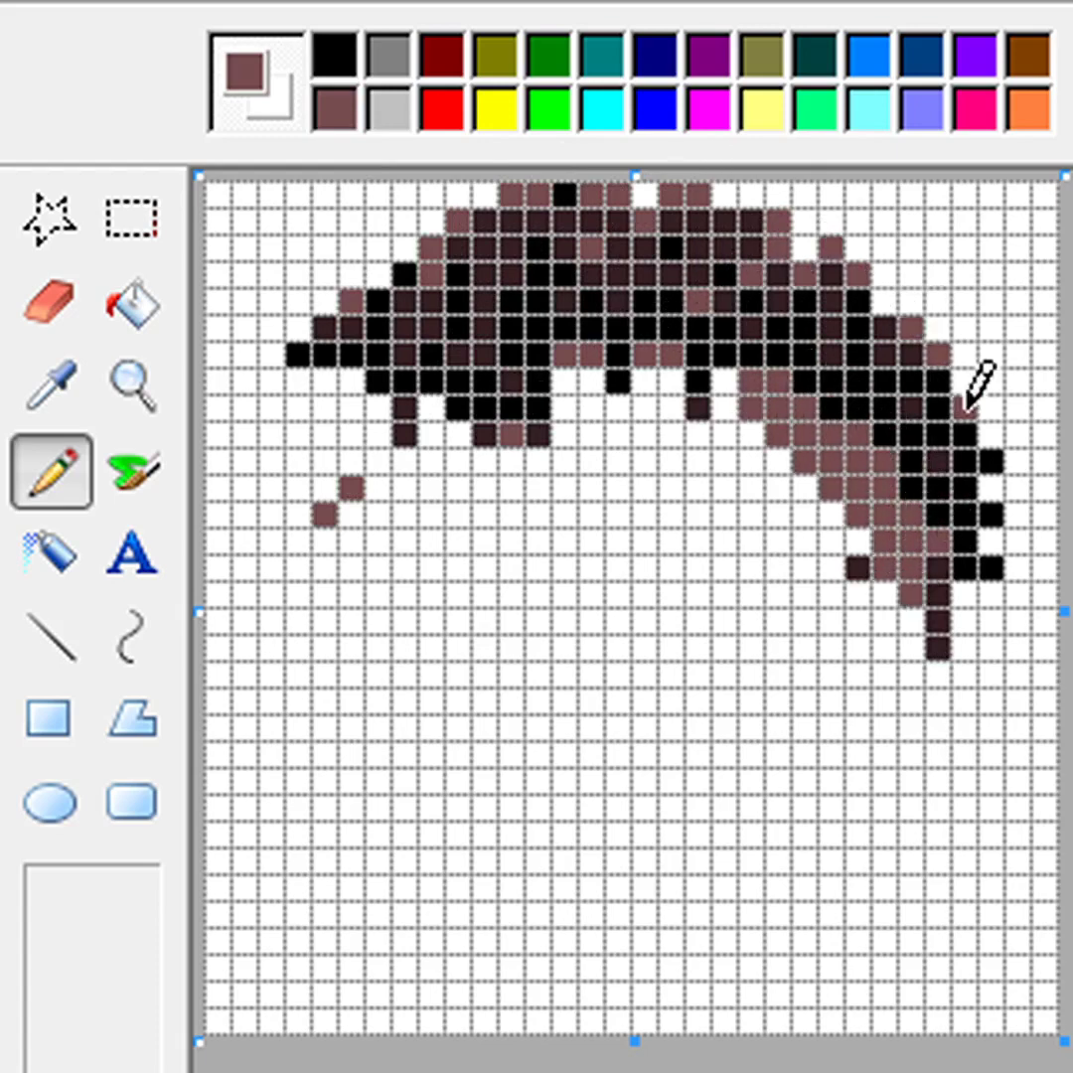
Draw black square glasses frames with a bridge and temple arm, and line the inside of both lenses with red pixels
mouse_move(351, 514)
left_mouse_down()
mouse_move(342, 646)
mouse_move(431, 650)
mouse_move(503, 545)
mouse_move(588, 524)
mouse_move(633, 496)
mouse_move(694, 652)
mouse_move(779, 570)
mouse_move(863, 594)
mouse_move(912, 648)
mouse_move(351, 621)
mouse_move(485, 621)
left_mouse_up()
left_click(335, 108)
mouse_move(404, 541)
left_mouse_down()
mouse_move(433, 618)
mouse_move(491, 540)
left_mouse_up()
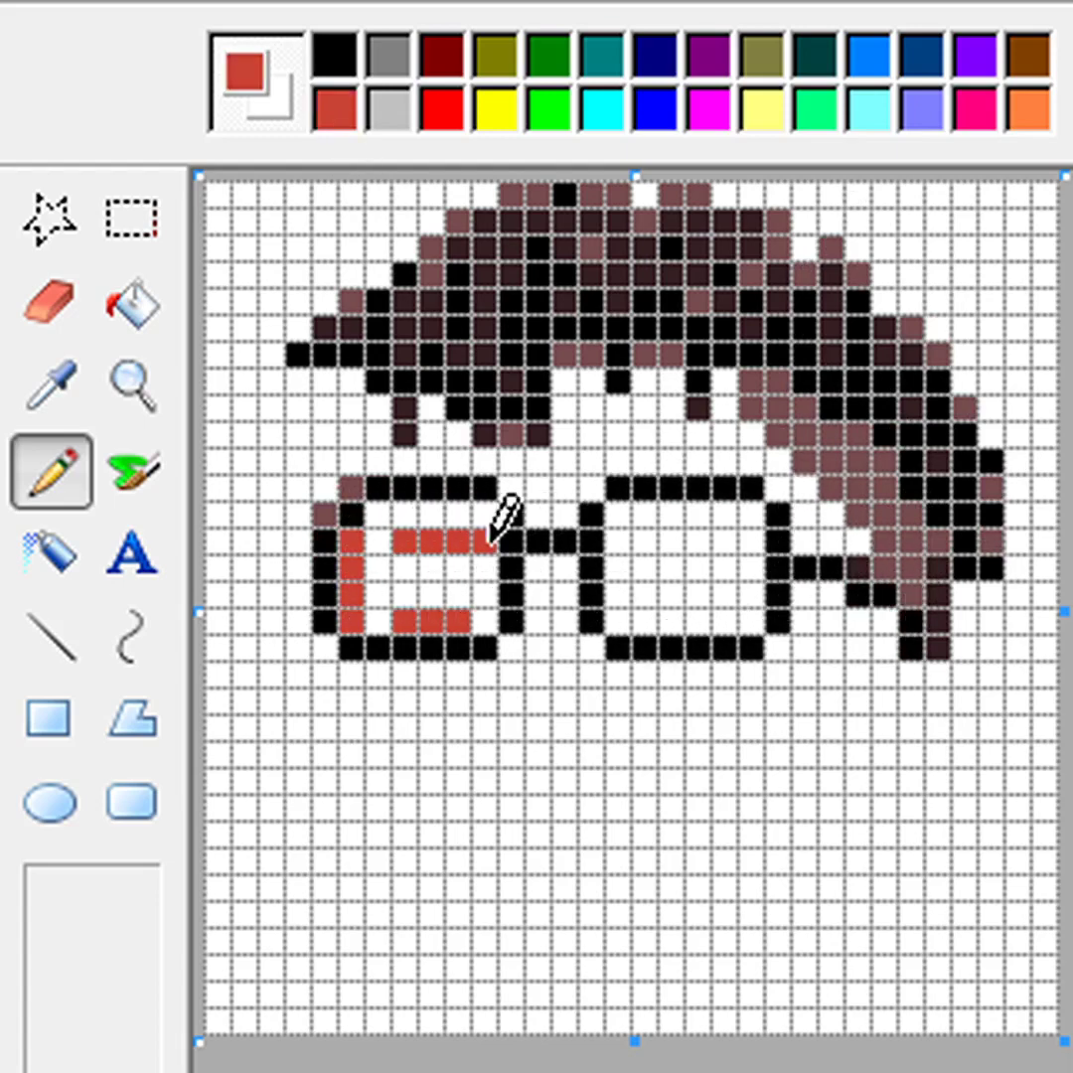
mouse_move(618, 541)
left_mouse_down()
mouse_move(621, 597)
mouse_move(699, 621)
left_mouse_up()
left_click_drag(645, 541, 728, 540)
Add dark red pixels along the lens tops, mouth corners, left side of the face, ear and neck edge
left_click(335, 108)
left_click_drag(350, 700, 351, 810)
left_click_drag(404, 515, 485, 514)
left_click(511, 782)
left_click(590, 781)
left_click_drag(618, 515, 752, 514)
left_click_drag(857, 833, 883, 1019)
left_click_drag(857, 832, 937, 780)
left_click_drag(964, 676, 969, 703)
Add mauve-brown shading around the nose, moustache, lower lip, left lens, glasses bridge and neck edges
left_click(332, 107)
left_click_drag(378, 514, 377, 596)
left_click_drag(404, 835, 377, 887)
left_click_drag(430, 993, 430, 1019)
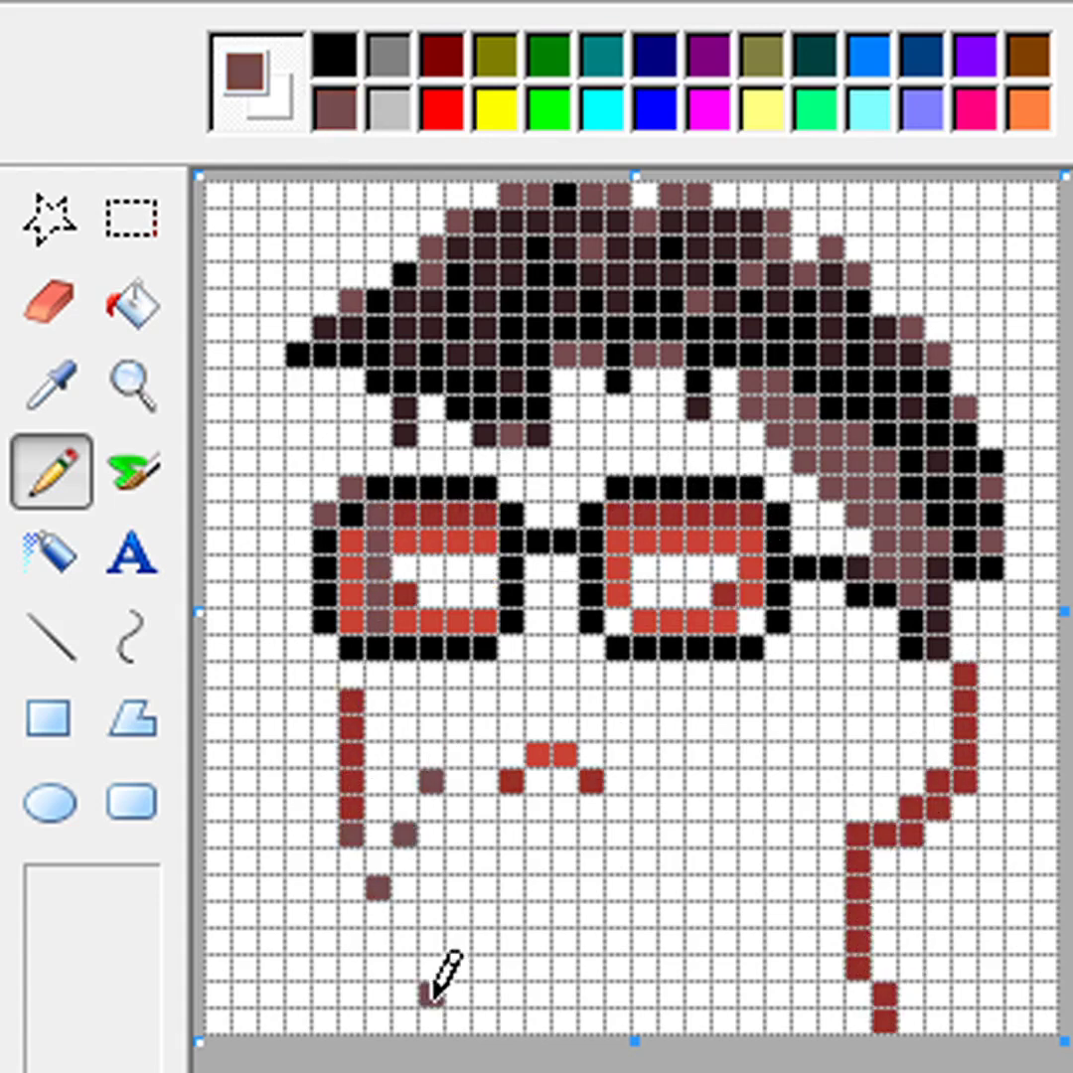
left_click_drag(430, 782, 484, 728)
left_click_drag(457, 807, 538, 835)
mouse_move(510, 675)
left_mouse_down()
mouse_move(511, 700)
mouse_move(565, 728)
mouse_move(592, 700)
left_mouse_up()
left_click_drag(564, 835, 618, 752)
left_click_drag(857, 994, 856, 1019)
left_click_drag(803, 595, 780, 648)
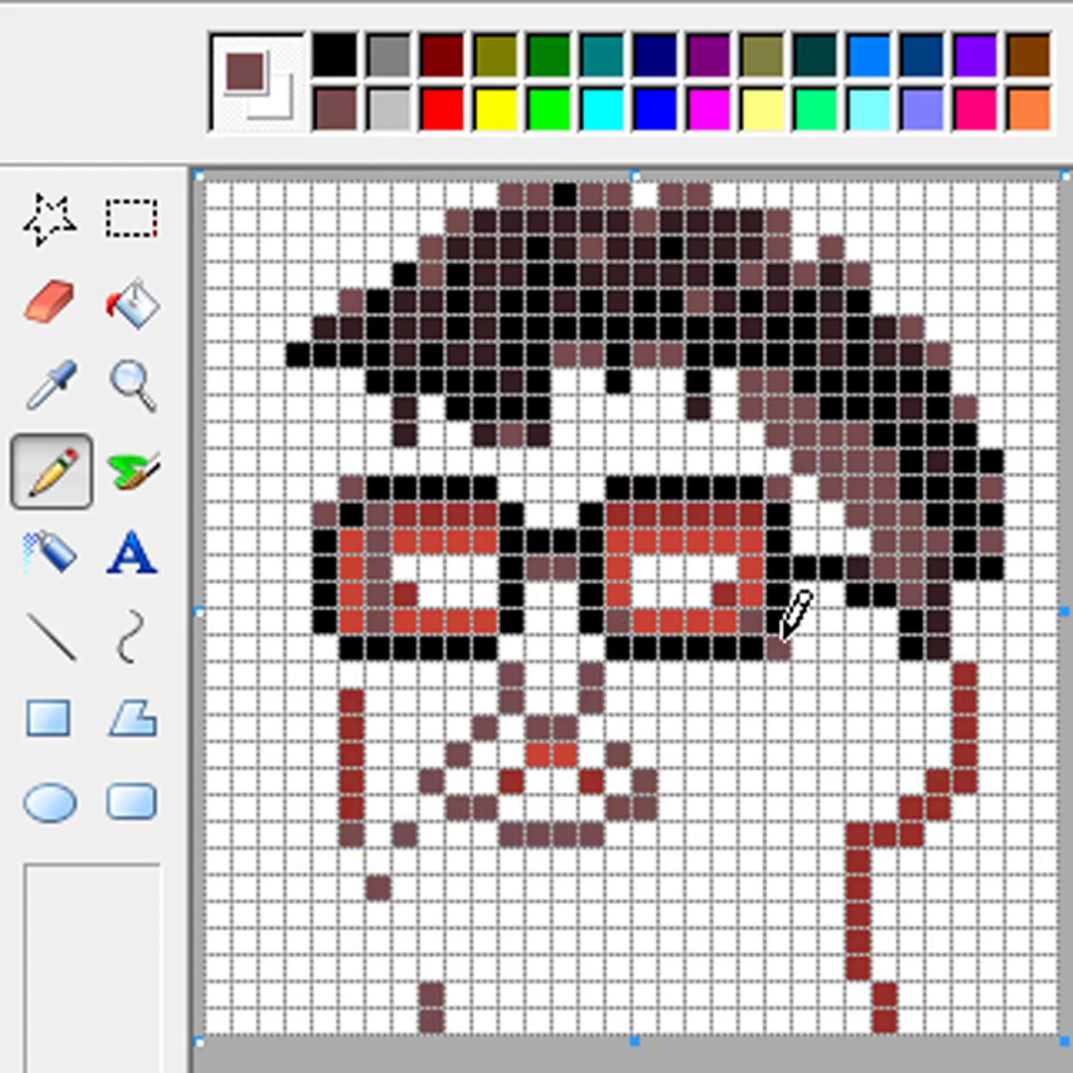
Outline the moustache, goatee, jawline and sides of the face with dark brown pixels
left_click(338, 107)
left_click(377, 460)
left_click_drag(431, 807, 431, 968)
mouse_move(432, 807)
left_mouse_down()
mouse_move(437, 905)
mouse_move(458, 788)
mouse_move(546, 703)
mouse_move(617, 723)
mouse_move(676, 808)
mouse_move(668, 993)
left_mouse_up()
left_click(538, 860)
mouse_move(378, 676)
left_mouse_down()
mouse_move(405, 857)
mouse_move(455, 986)
mouse_move(537, 988)
mouse_move(612, 962)
left_mouse_up()
left_click(564, 861)
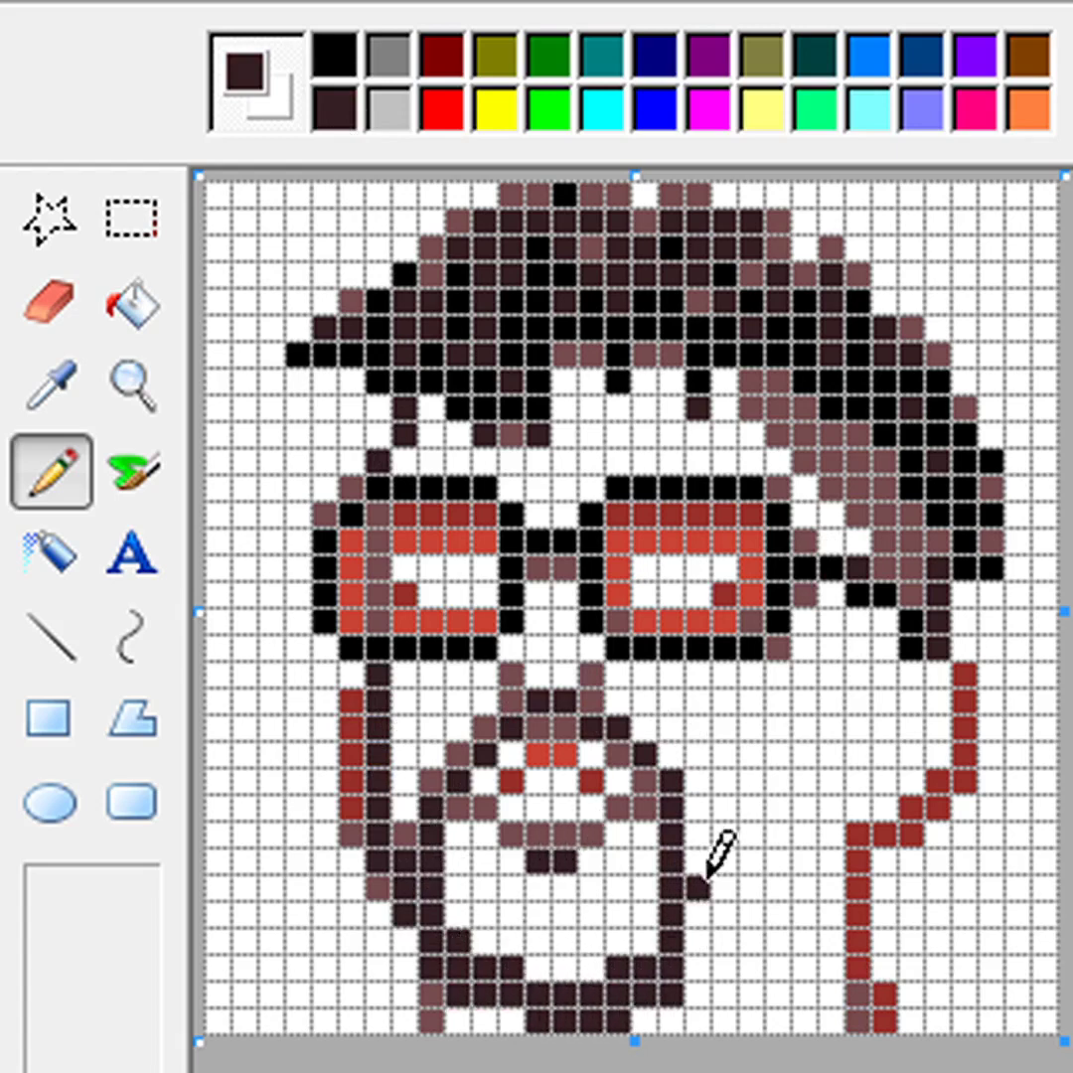
mouse_move(697, 887)
left_mouse_down()
mouse_move(720, 949)
mouse_move(779, 939)
mouse_move(825, 814)
mouse_move(862, 789)
left_mouse_up()
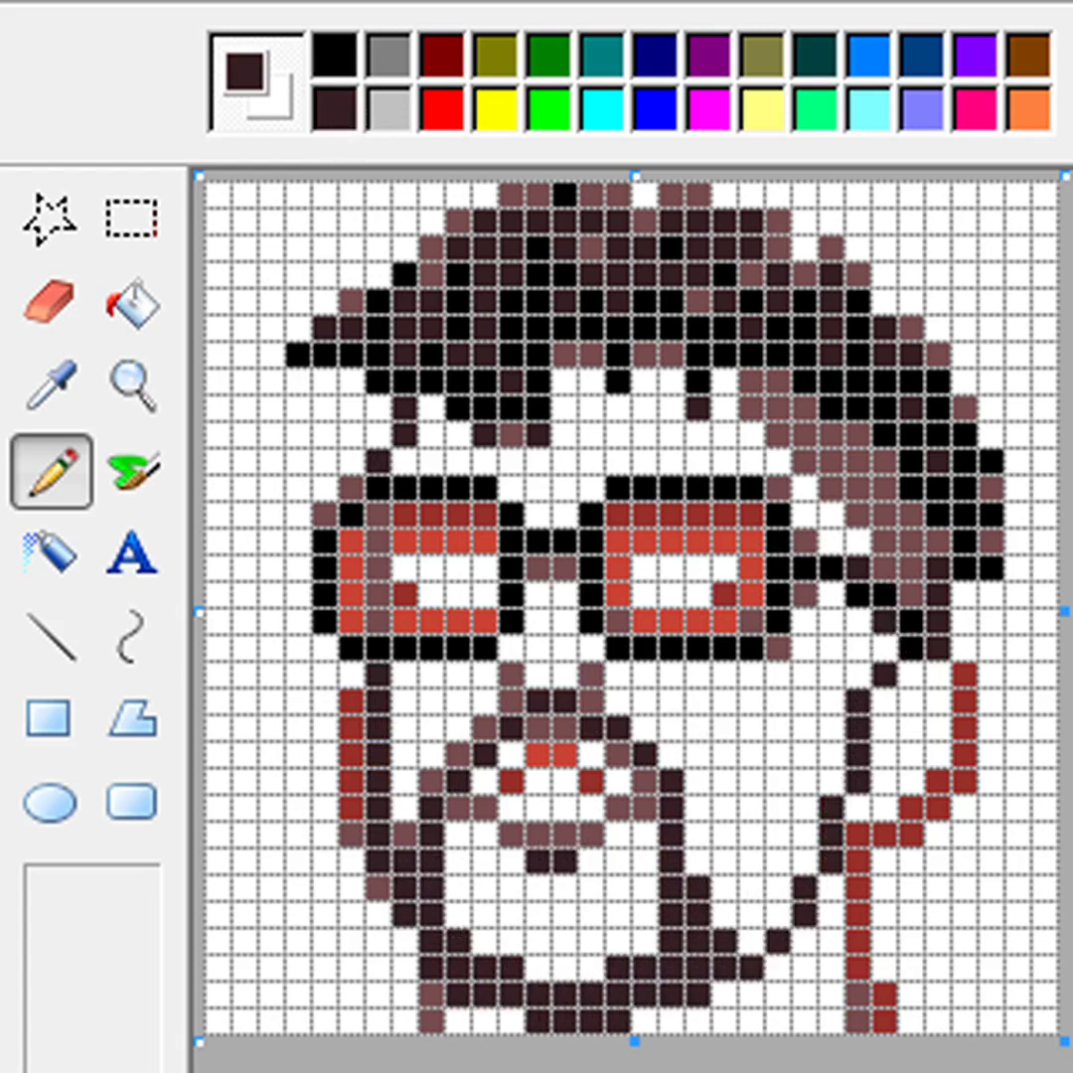
Paint pink skin along the hairline and over both cheeks, adding dark brown pixels at the eye corners
left_click_drag(430, 407, 404, 460)
left_click(565, 381)
left_click_drag(591, 380, 752, 434)
left_click(832, 541)
left_click(348, 107)
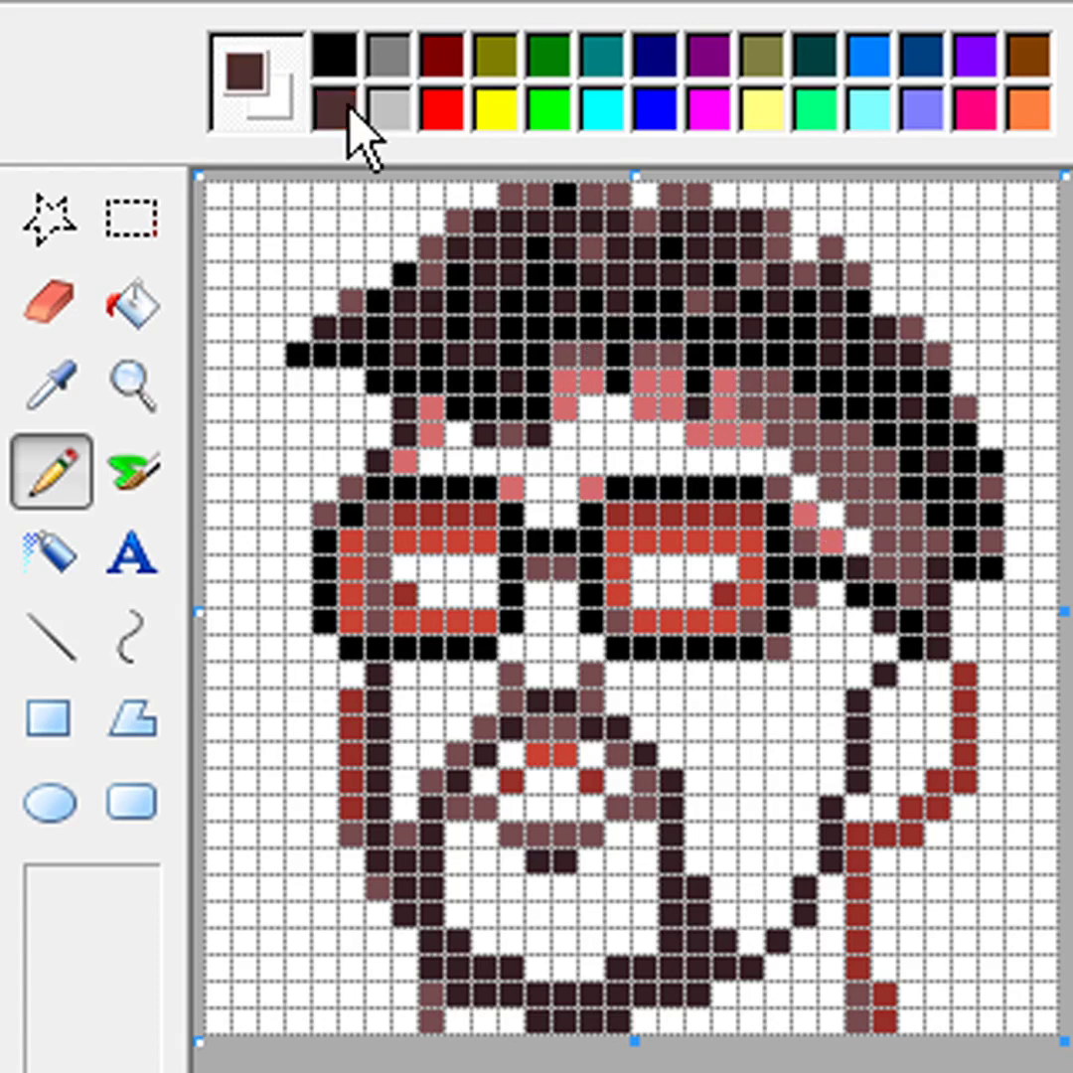
left_click(347, 107)
mouse_move(404, 729)
left_mouse_down()
mouse_move(426, 695)
mouse_move(536, 623)
mouse_move(702, 695)
mouse_move(725, 671)
mouse_move(750, 681)
mouse_move(748, 747)
mouse_move(779, 666)
mouse_move(779, 760)
mouse_move(811, 653)
mouse_move(800, 693)
mouse_move(832, 642)
left_mouse_up()
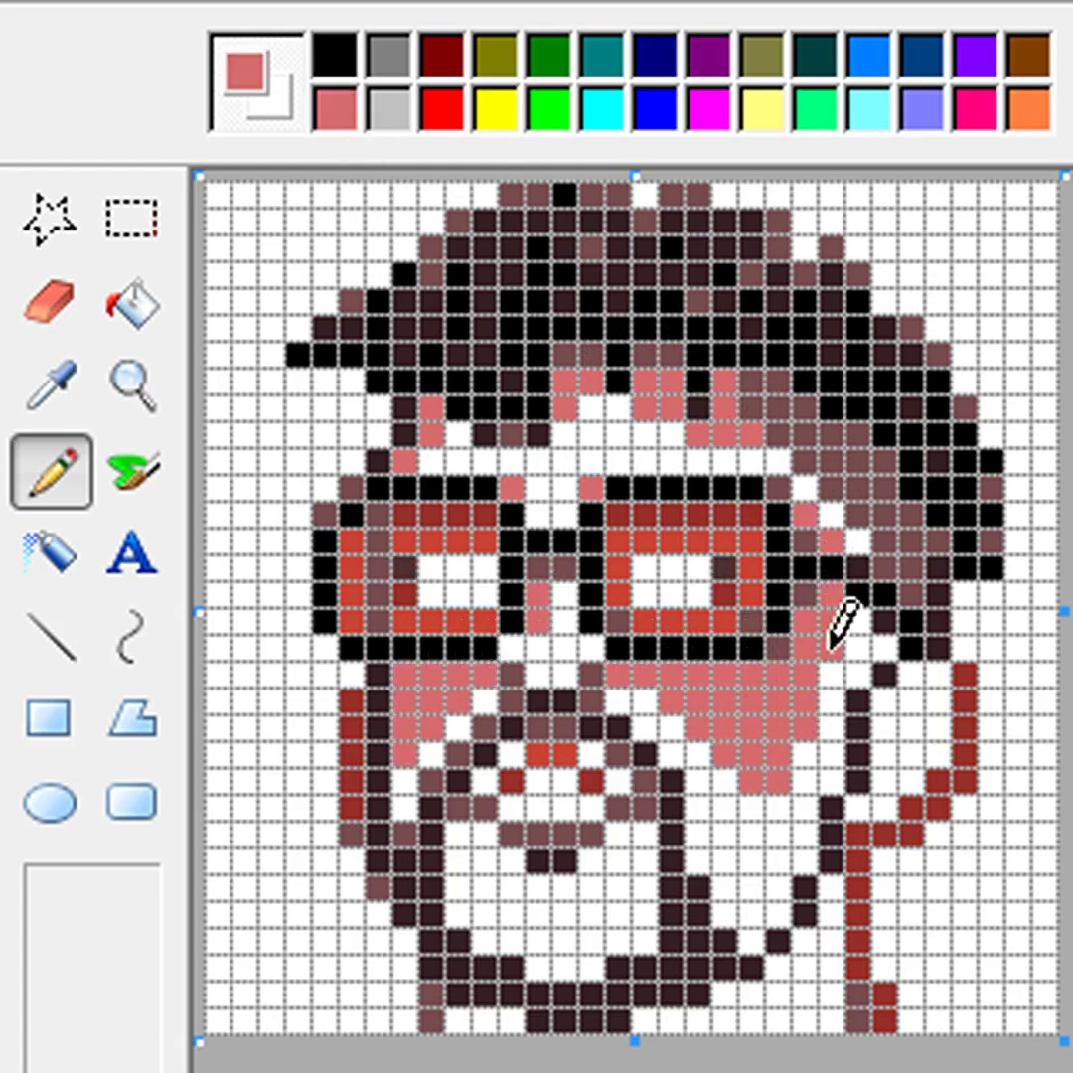
Paint light pink skin highlights across the forehead, nose, inner cheeks and the area around the mouth
left_click(347, 107)
mouse_move(459, 723)
left_mouse_down()
mouse_move(462, 868)
mouse_move(519, 645)
mouse_move(534, 652)
mouse_move(566, 627)
mouse_move(590, 912)
mouse_move(642, 733)
mouse_move(672, 724)
mouse_move(707, 779)
mouse_move(751, 807)
left_mouse_up()
mouse_move(460, 421)
left_mouse_down()
mouse_move(485, 455)
mouse_move(546, 480)
mouse_move(569, 460)
mouse_move(592, 399)
mouse_move(653, 430)
mouse_move(670, 466)
mouse_move(753, 455)
left_mouse_up()
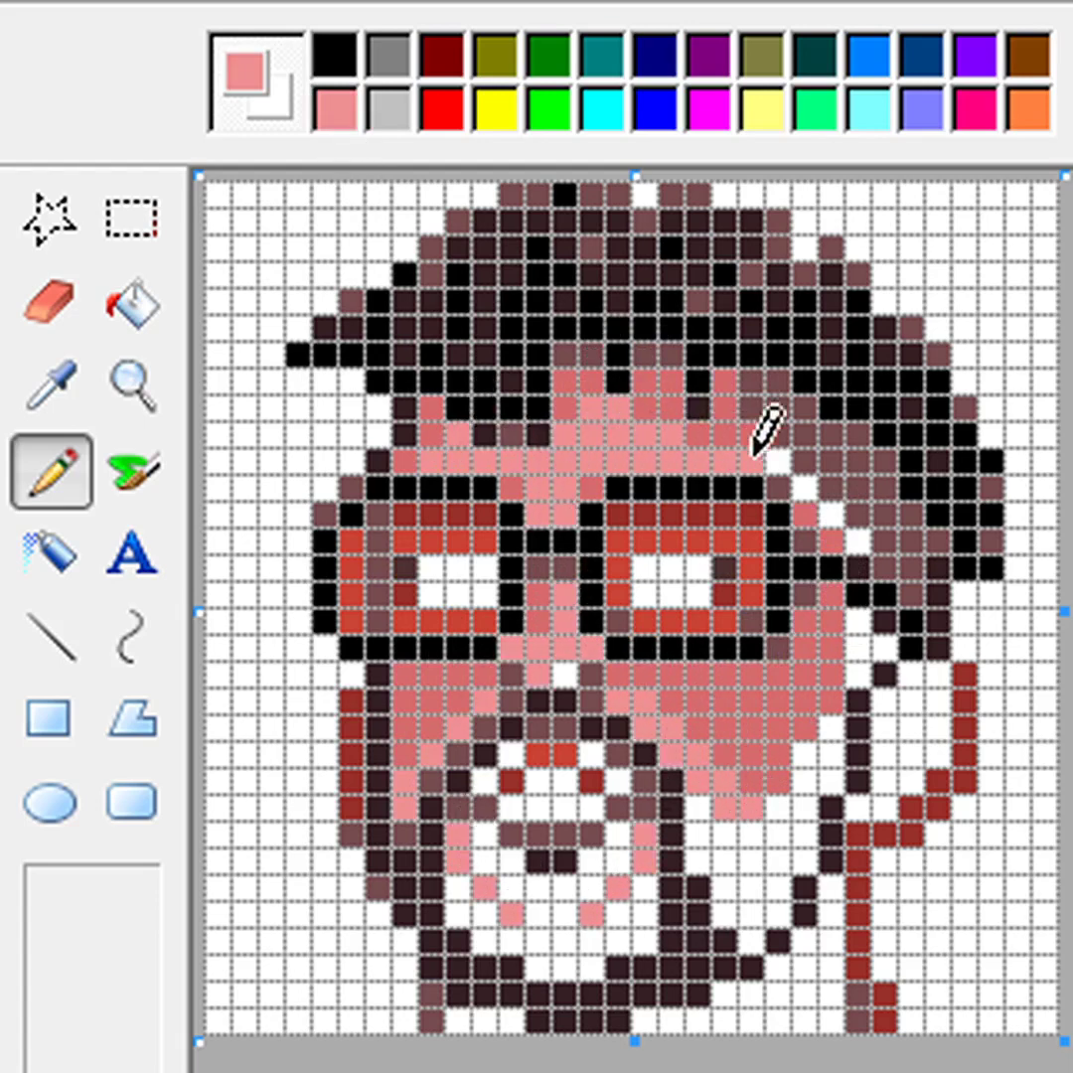
Paint the eyes inside both lenses with black and dark brown pixels
left_click(350, 112)
left_click_drag(674, 594, 701, 567)
left_click_drag(431, 568, 459, 594)
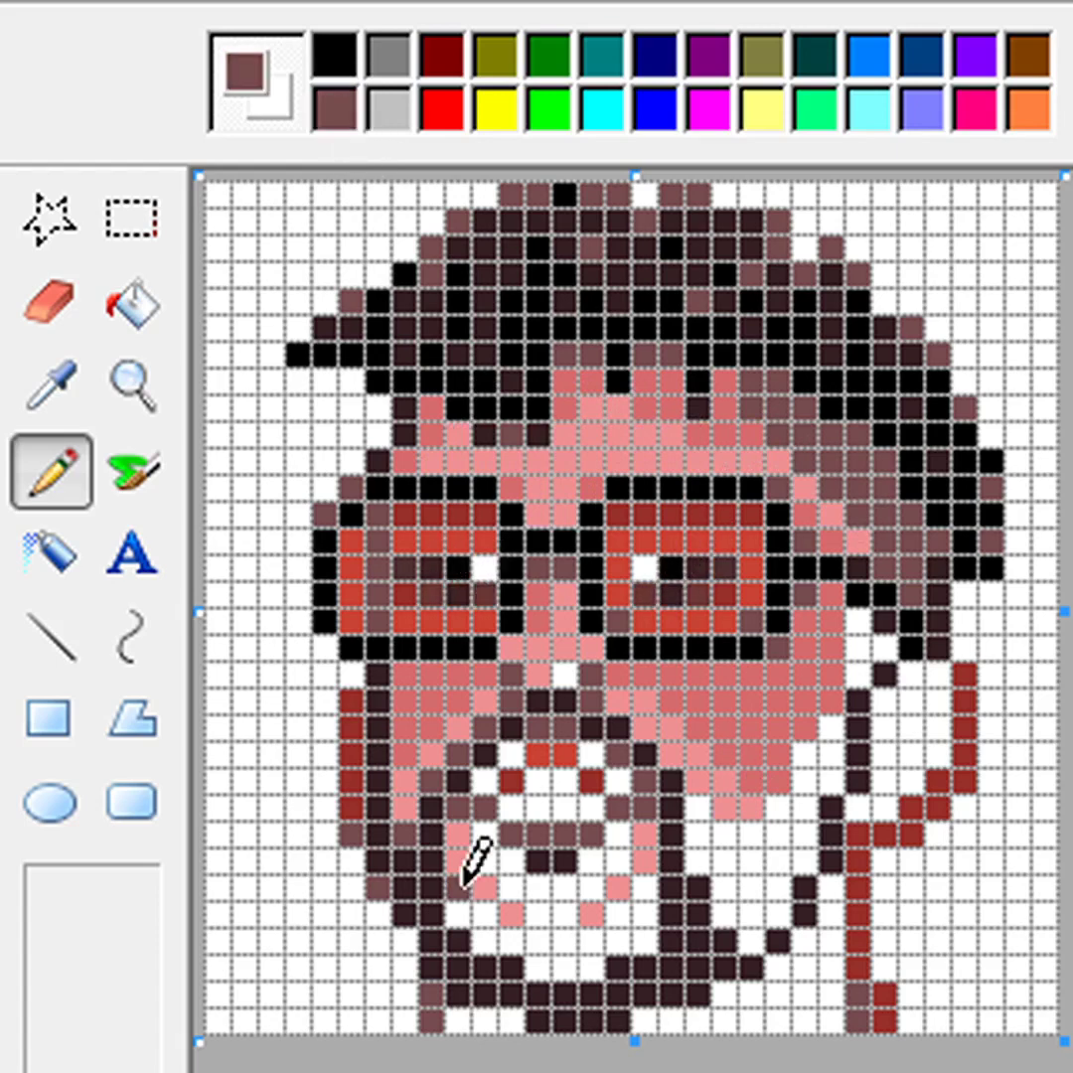
Fill the beard and jaw with mauve-brown, and paint the neck and ear pink
mouse_move(479, 859)
left_mouse_down()
mouse_move(512, 1011)
mouse_move(569, 946)
mouse_move(596, 959)
mouse_move(643, 883)
mouse_move(648, 1024)
mouse_move(703, 833)
mouse_move(725, 856)
mouse_move(719, 909)
mouse_move(760, 862)
mouse_move(750, 934)
mouse_move(780, 852)
mouse_move(775, 959)
mouse_move(808, 813)
mouse_move(801, 948)
mouse_move(862, 650)
mouse_move(882, 731)
mouse_move(915, 726)
mouse_move(939, 696)
left_mouse_up()
left_click(350, 119)
left_click_drag(457, 1022, 484, 1022)
left_click(695, 1022)
mouse_move(701, 1018)
left_mouse_down()
mouse_move(759, 1030)
mouse_move(809, 974)
mouse_move(830, 907)
mouse_move(840, 964)
mouse_move(862, 809)
mouse_move(946, 698)
left_mouse_up()
Fill the skin around the mouth and chin with pink, and paint the remaining empty ear pixels
left_click(336, 111)
left_click(336, 111)
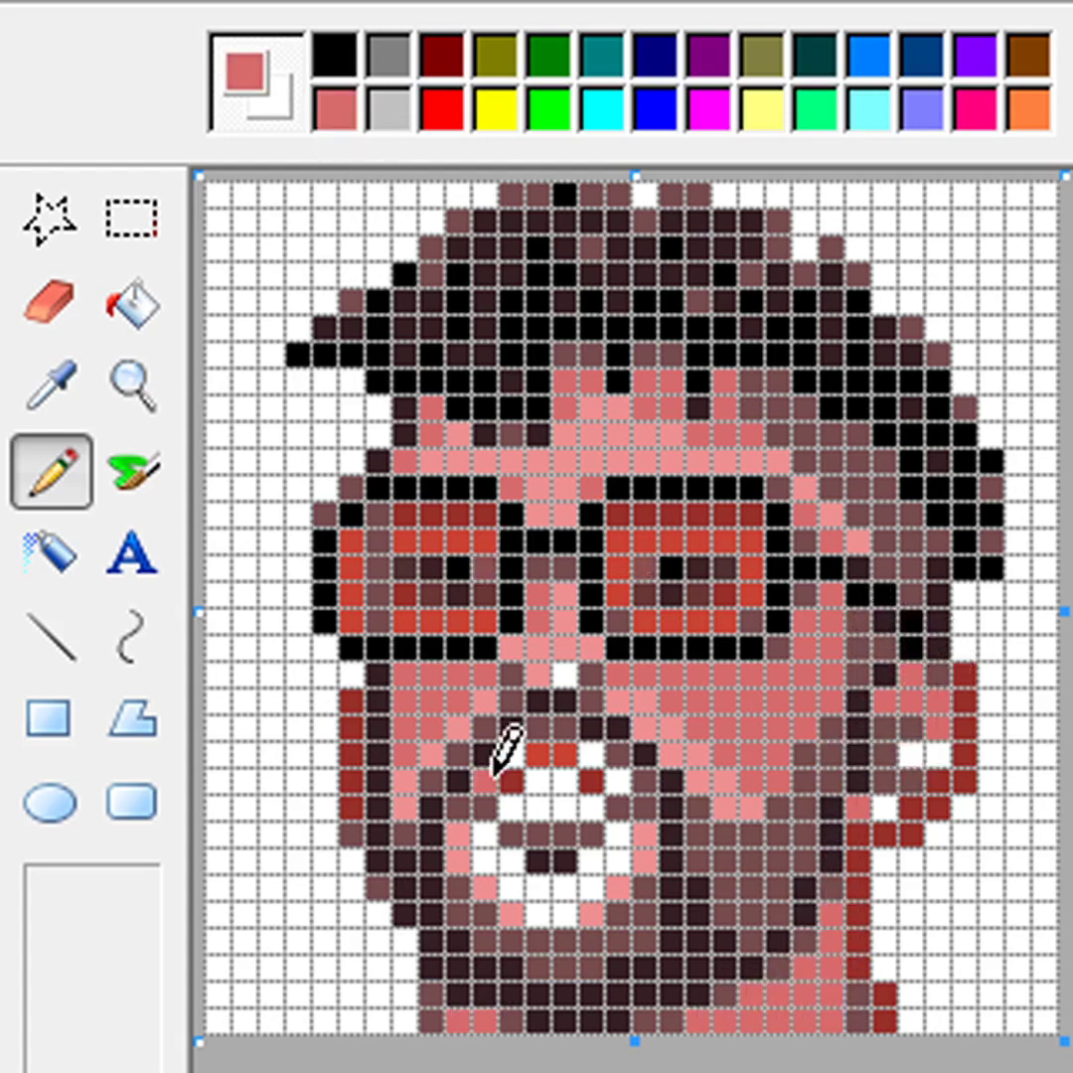
mouse_move(508, 747)
left_mouse_down()
mouse_move(480, 852)
mouse_move(517, 855)
mouse_move(536, 879)
mouse_move(563, 676)
mouse_move(599, 746)
mouse_move(596, 875)
left_mouse_up()
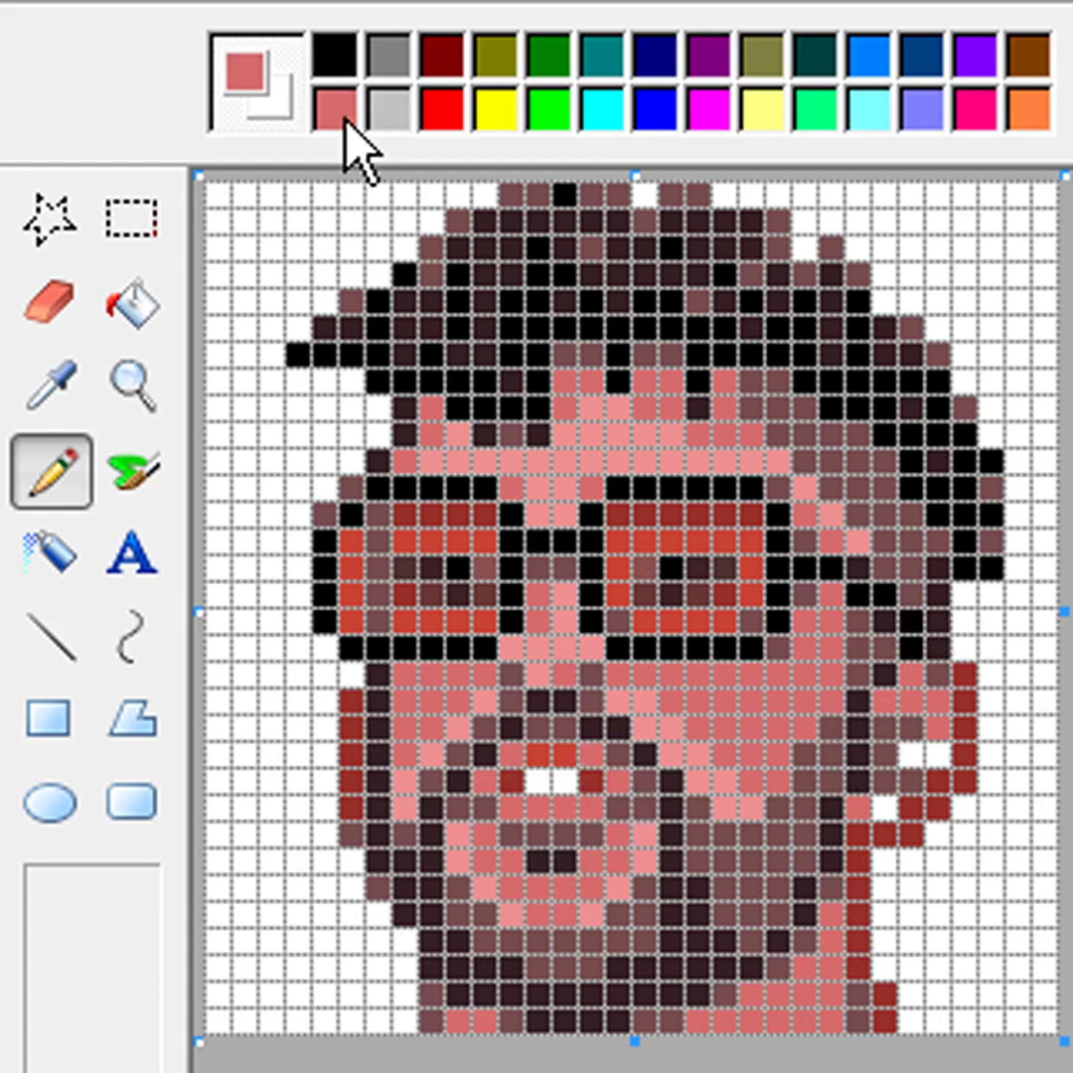
left_click(335, 111)
left_click_drag(909, 755, 934, 750)
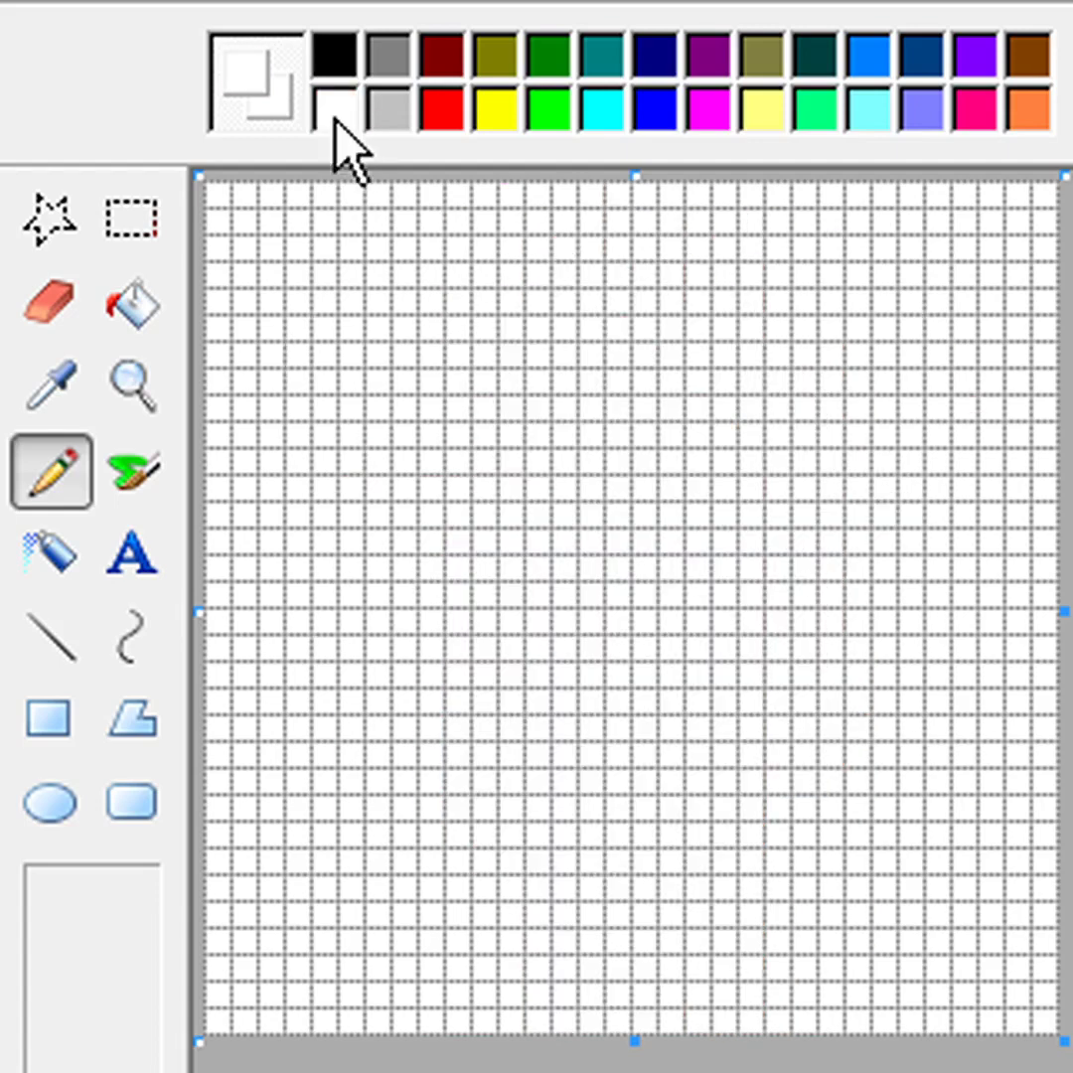
On the blank canvas, draw two dark grey-brown arms with round hands and a small triangular shape in the centre
left_click(336, 111)
mouse_move(244, 594)
left_mouse_down()
mouse_move(238, 679)
mouse_move(319, 645)
mouse_move(386, 570)
left_mouse_up()
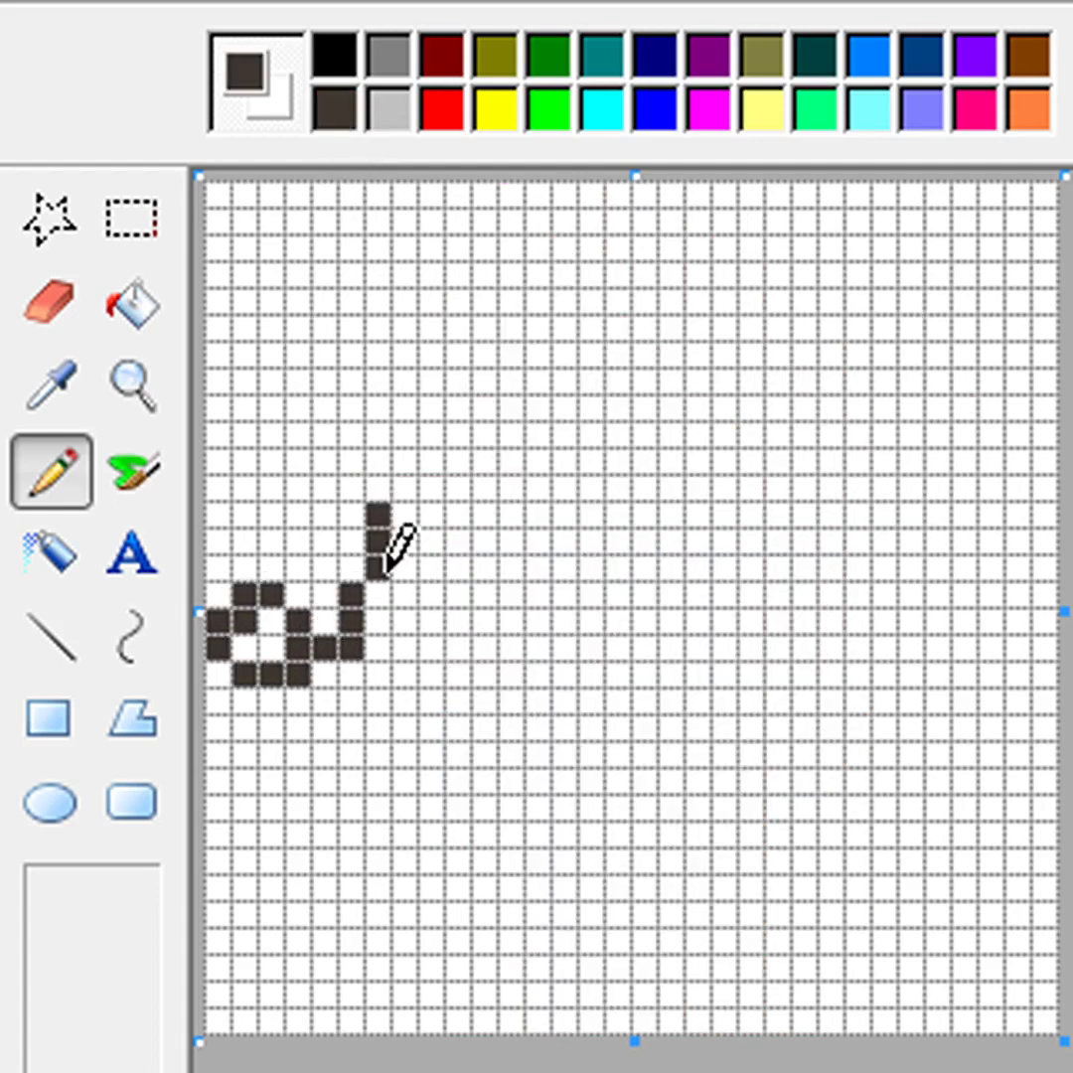
mouse_move(616, 409)
left_mouse_down()
mouse_move(663, 437)
mouse_move(702, 431)
mouse_move(646, 462)
left_mouse_up()
mouse_move(913, 487)
left_mouse_down()
mouse_move(914, 598)
mouse_move(960, 697)
mouse_move(988, 692)
mouse_move(1011, 758)
left_mouse_up()
Outline a large heart-shaped body in dark red and fill its left lobe with bright red
left_click(337, 111)
mouse_move(298, 320)
left_mouse_down()
mouse_move(297, 413)
mouse_move(407, 568)
mouse_move(512, 674)
left_mouse_up()
mouse_move(618, 728)
left_mouse_down()
mouse_move(642, 754)
mouse_move(698, 727)
left_mouse_up()
mouse_move(805, 675)
left_mouse_down()
mouse_move(856, 621)
mouse_move(999, 333)
left_mouse_up()
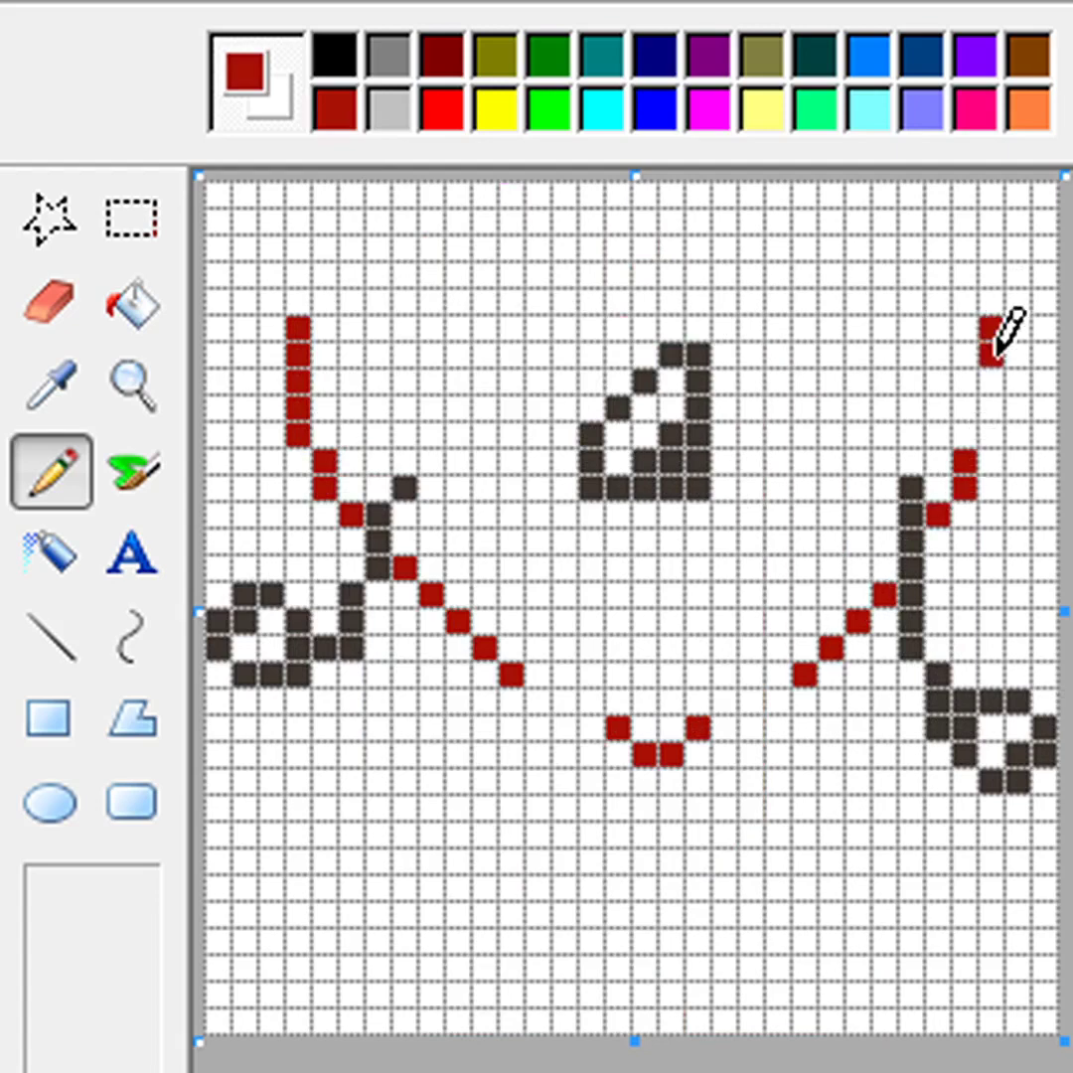
mouse_move(297, 320)
left_mouse_down()
mouse_move(418, 213)
mouse_move(695, 275)
mouse_move(855, 216)
mouse_move(990, 333)
mouse_move(331, 355)
mouse_move(343, 372)
mouse_move(371, 240)
mouse_move(377, 427)
mouse_move(431, 328)
mouse_move(430, 485)
mouse_move(486, 239)
mouse_move(486, 559)
mouse_move(519, 348)
mouse_move(507, 469)
mouse_move(519, 647)
mouse_move(537, 373)
left_mouse_up()
left_click(338, 111)
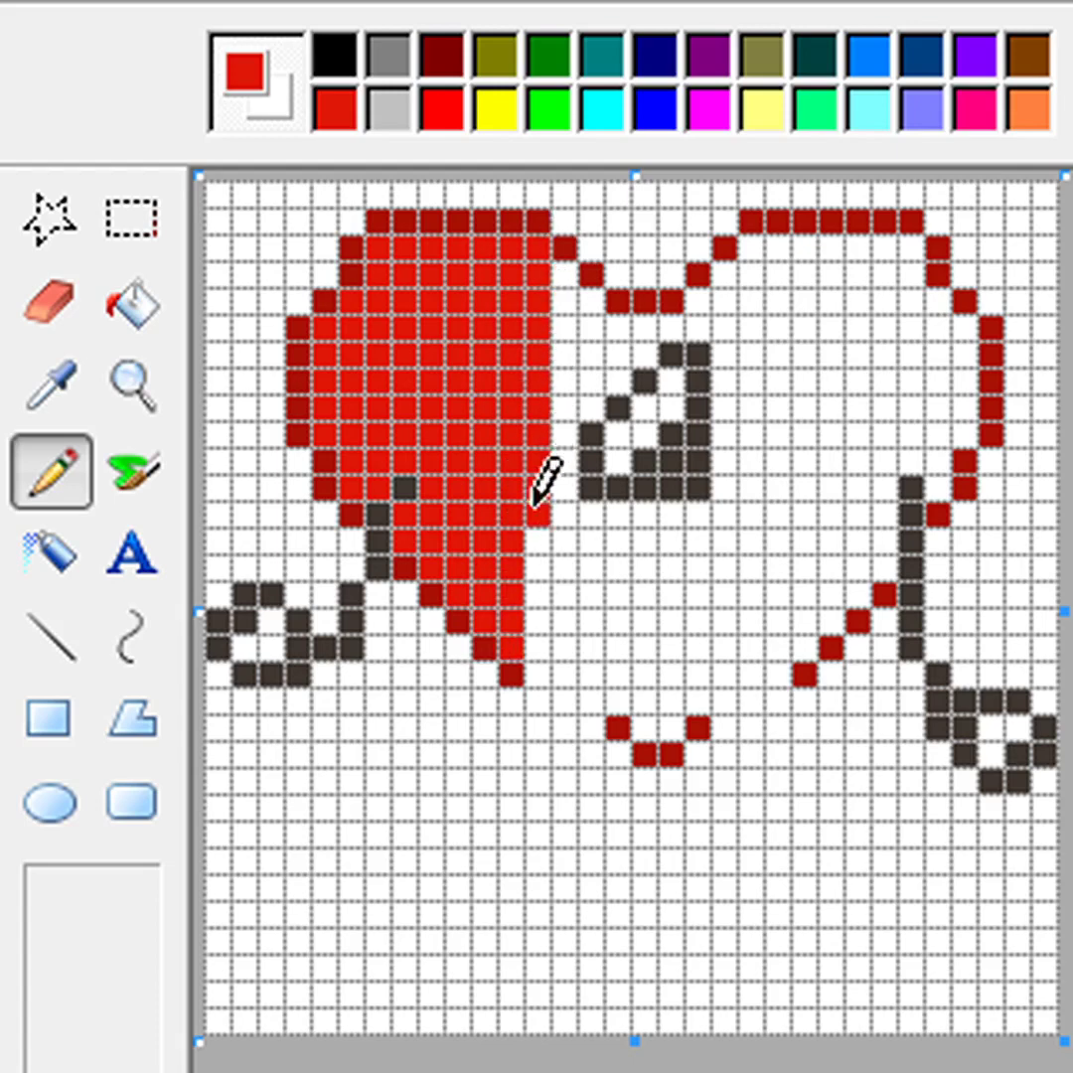
Draw two solid dark grey-brown legs with feet below the heart and a curved arch across its lower part
mouse_move(459, 939)
left_mouse_down()
mouse_move(515, 857)
mouse_move(534, 723)
mouse_move(536, 874)
mouse_move(555, 747)
mouse_move(574, 900)
mouse_move(600, 778)
mouse_move(594, 946)
mouse_move(622, 961)
left_mouse_up()
mouse_move(717, 758)
left_mouse_down()
mouse_move(718, 973)
mouse_move(758, 762)
mouse_move(758, 998)
mouse_move(775, 755)
mouse_move(771, 921)
left_mouse_up()
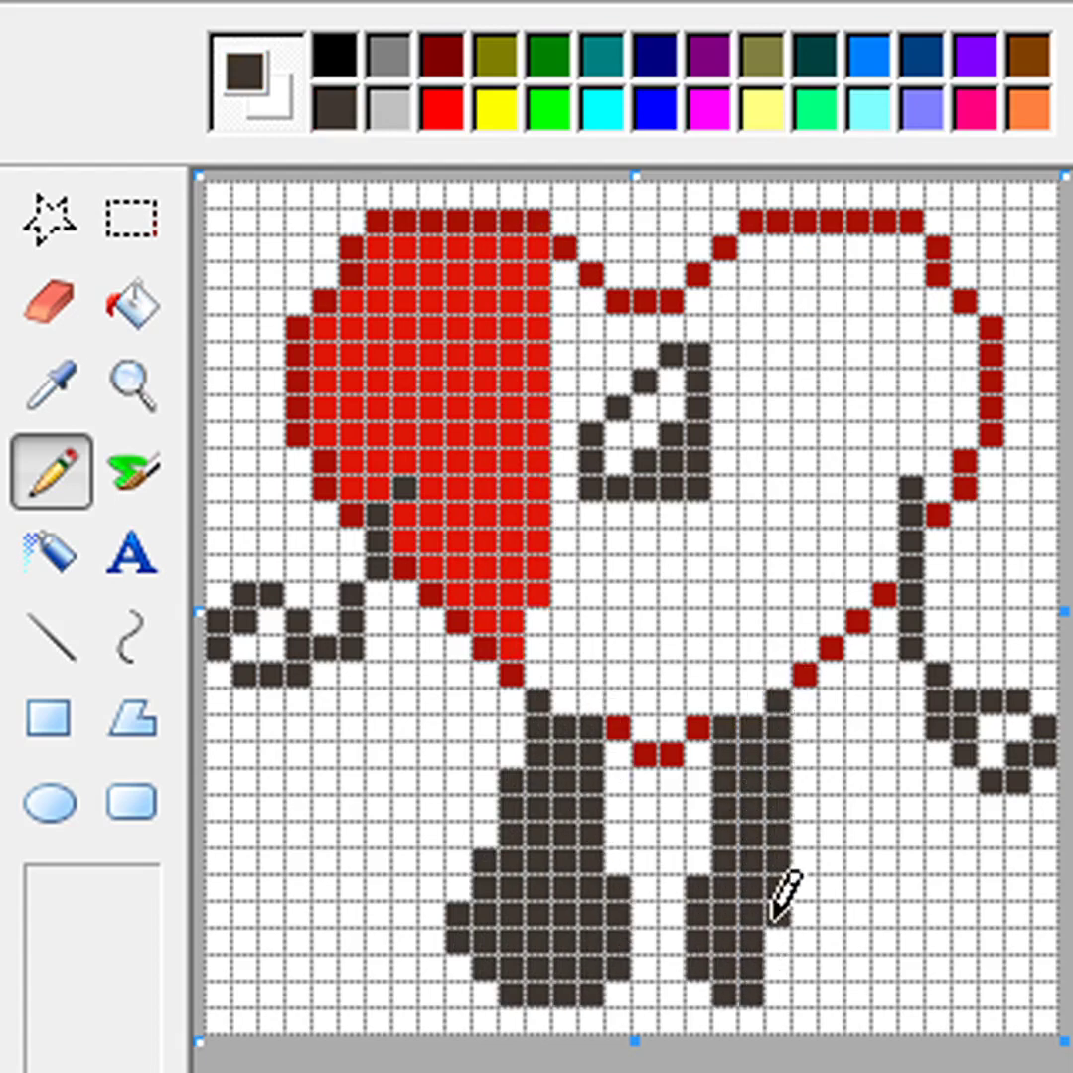
mouse_move(806, 807)
left_mouse_down()
mouse_move(815, 946)
mouse_move(826, 930)
left_mouse_up()
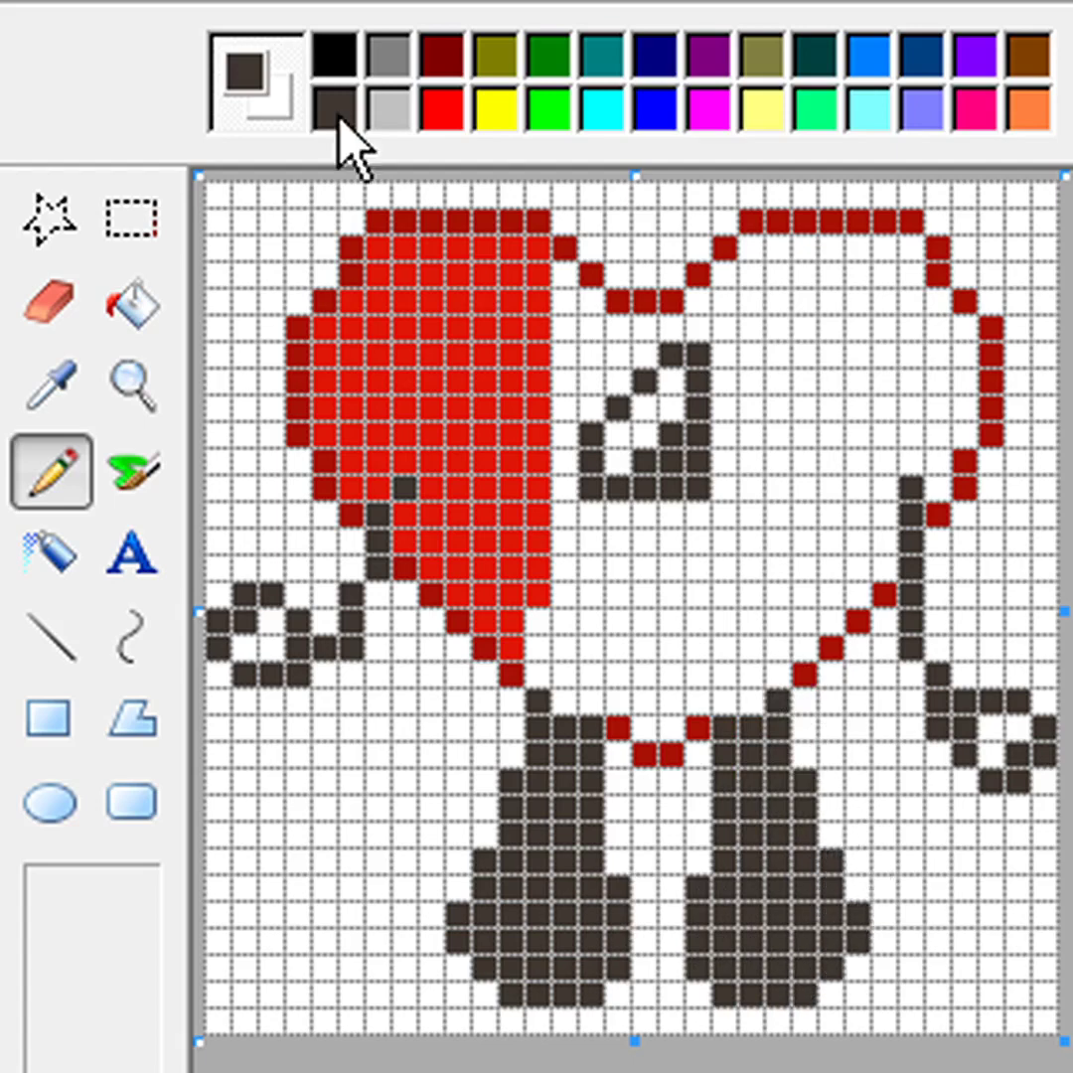
left_click_drag(591, 594, 538, 648)
left_click_drag(696, 569, 783, 646)
Fill the rest of the heart with bright red, leaving the inside of the central triangular shape white
left_click(564, 260, "ctrl")
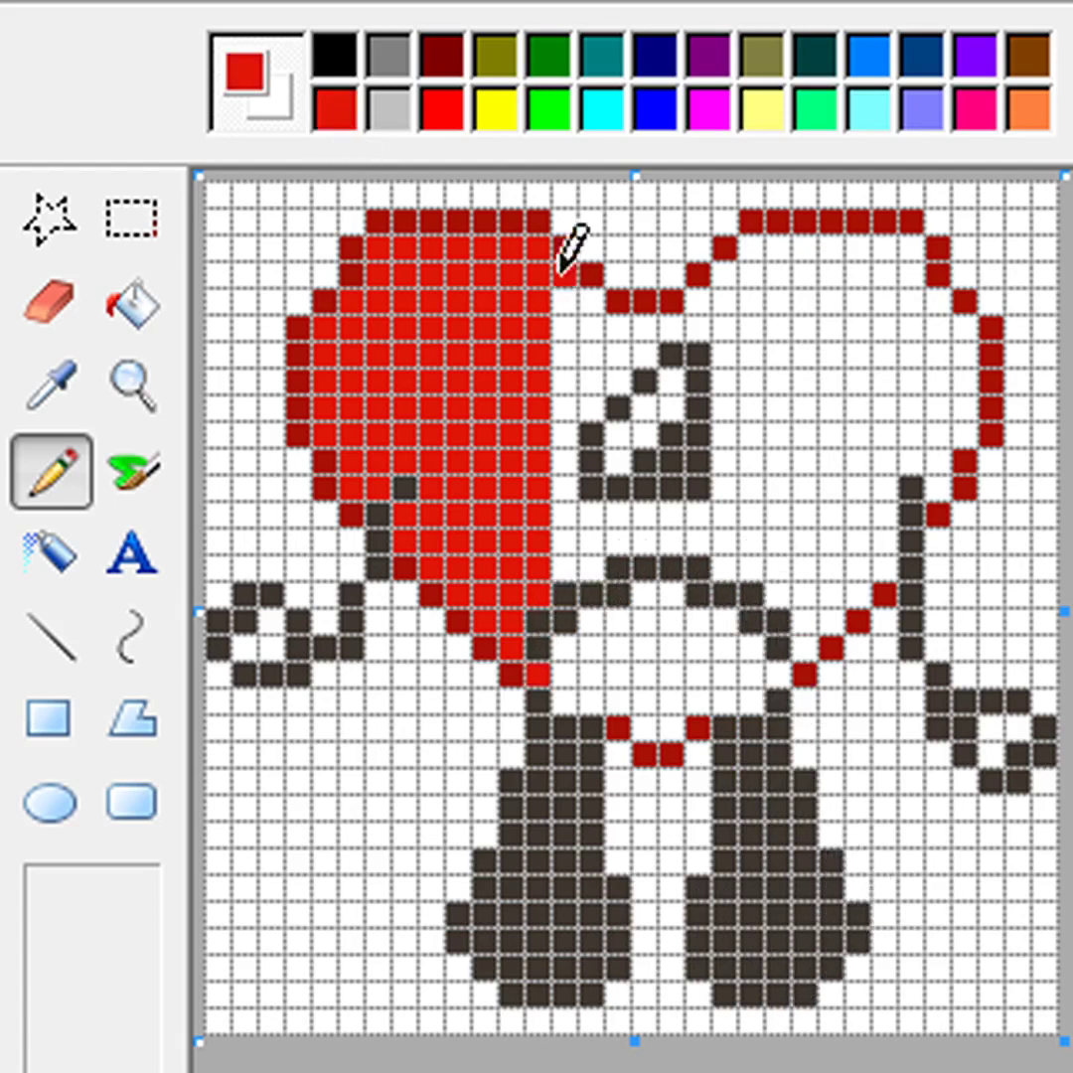
mouse_move(563, 260)
left_mouse_down()
mouse_move(566, 641)
mouse_move(592, 401)
mouse_move(589, 663)
mouse_move(618, 542)
mouse_move(641, 349)
mouse_move(656, 637)
mouse_move(685, 524)
mouse_move(684, 718)
mouse_move(733, 349)
mouse_move(725, 690)
left_mouse_up()
left_click_drag(752, 243, 755, 388)
mouse_move(747, 519)
left_mouse_down()
mouse_move(783, 241)
mouse_move(788, 527)
mouse_move(812, 303)
mouse_move(807, 611)
mouse_move(852, 241)
mouse_move(857, 567)
mouse_move(878, 325)
left_mouse_up()
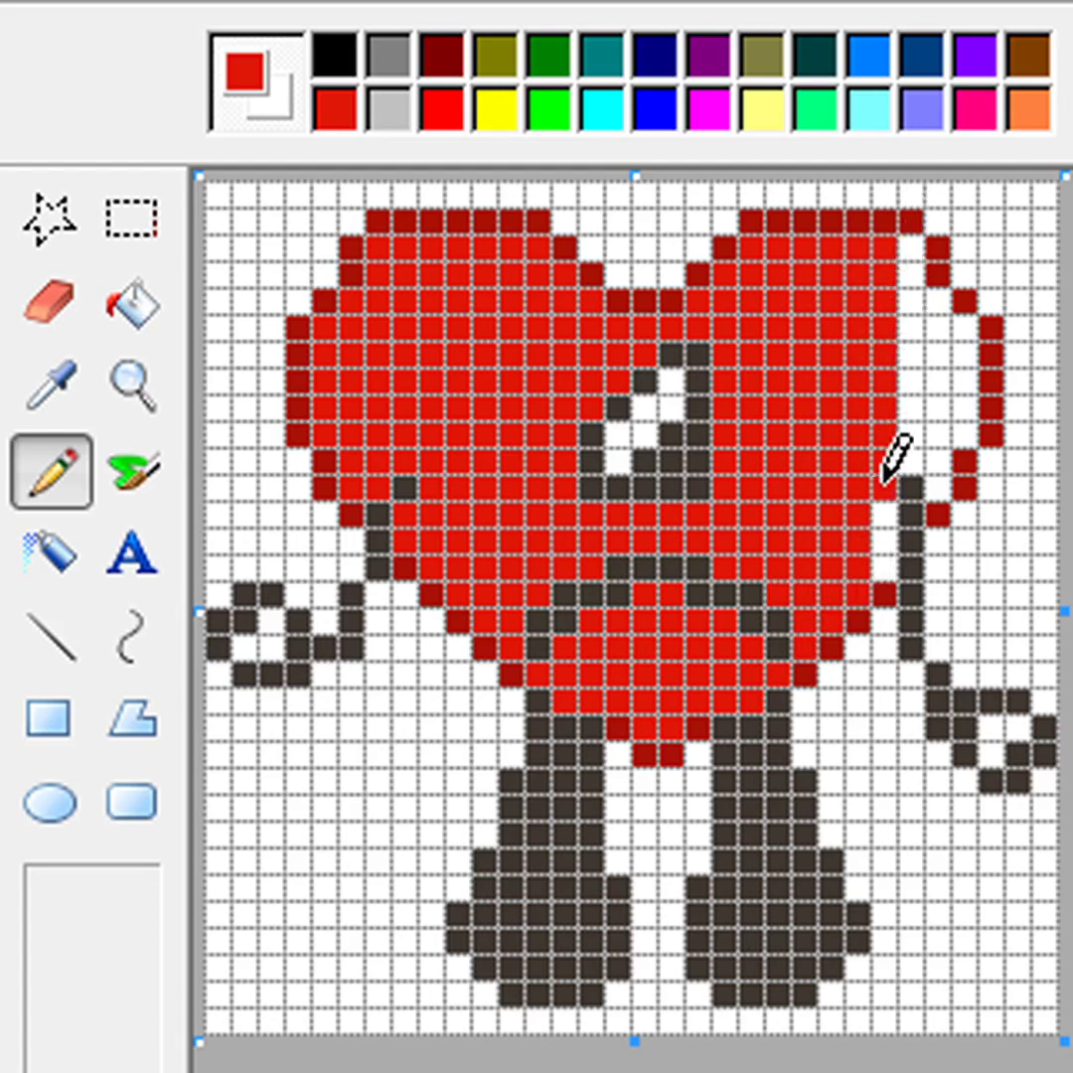
mouse_move(887, 479)
left_mouse_down()
mouse_move(920, 261)
mouse_move(924, 449)
mouse_move(970, 409)
left_mouse_up()
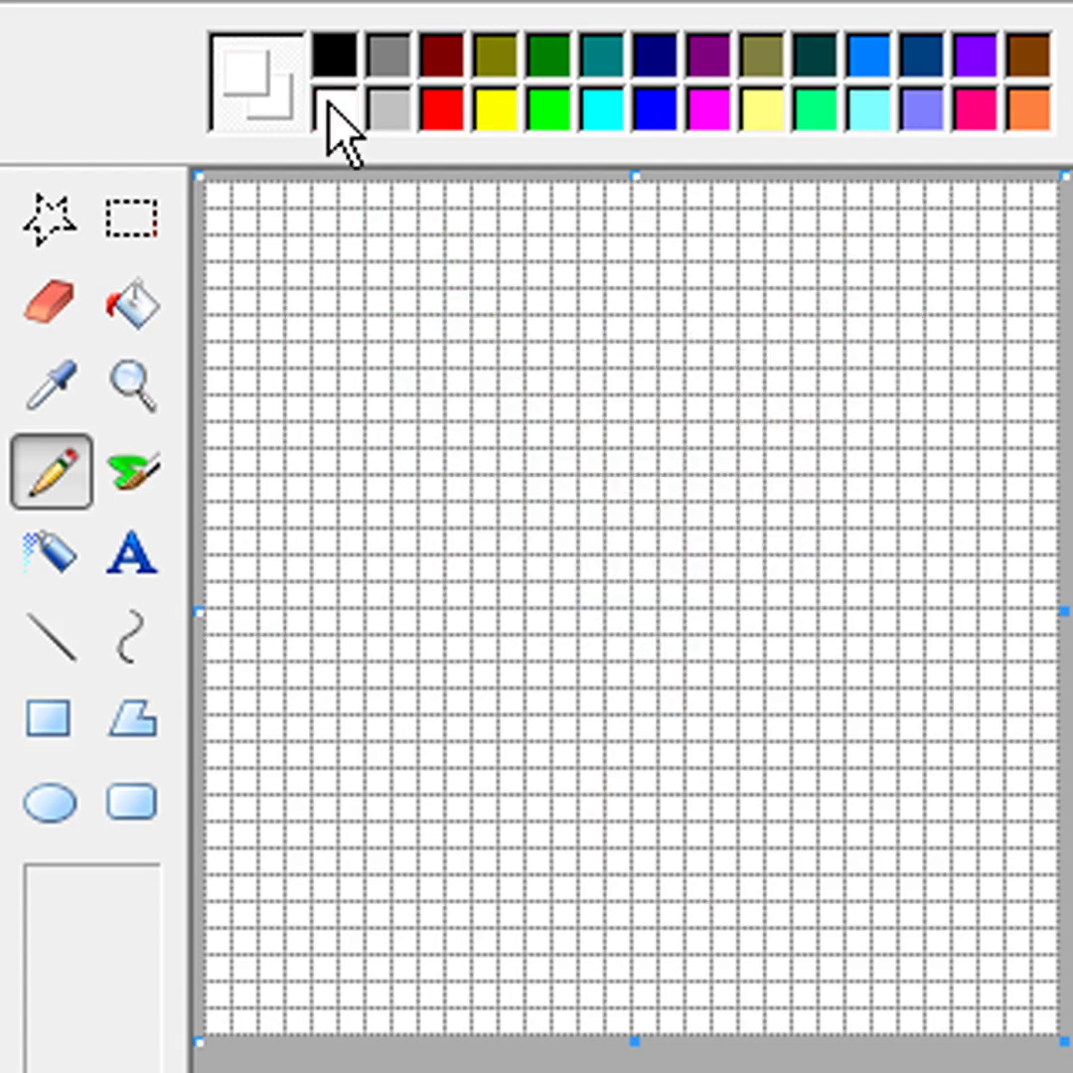
On the blank canvas, outline a wide mound near the bottom with a light orange upper edge and brown lower edge
left_click_drag(298, 914, 379, 887)
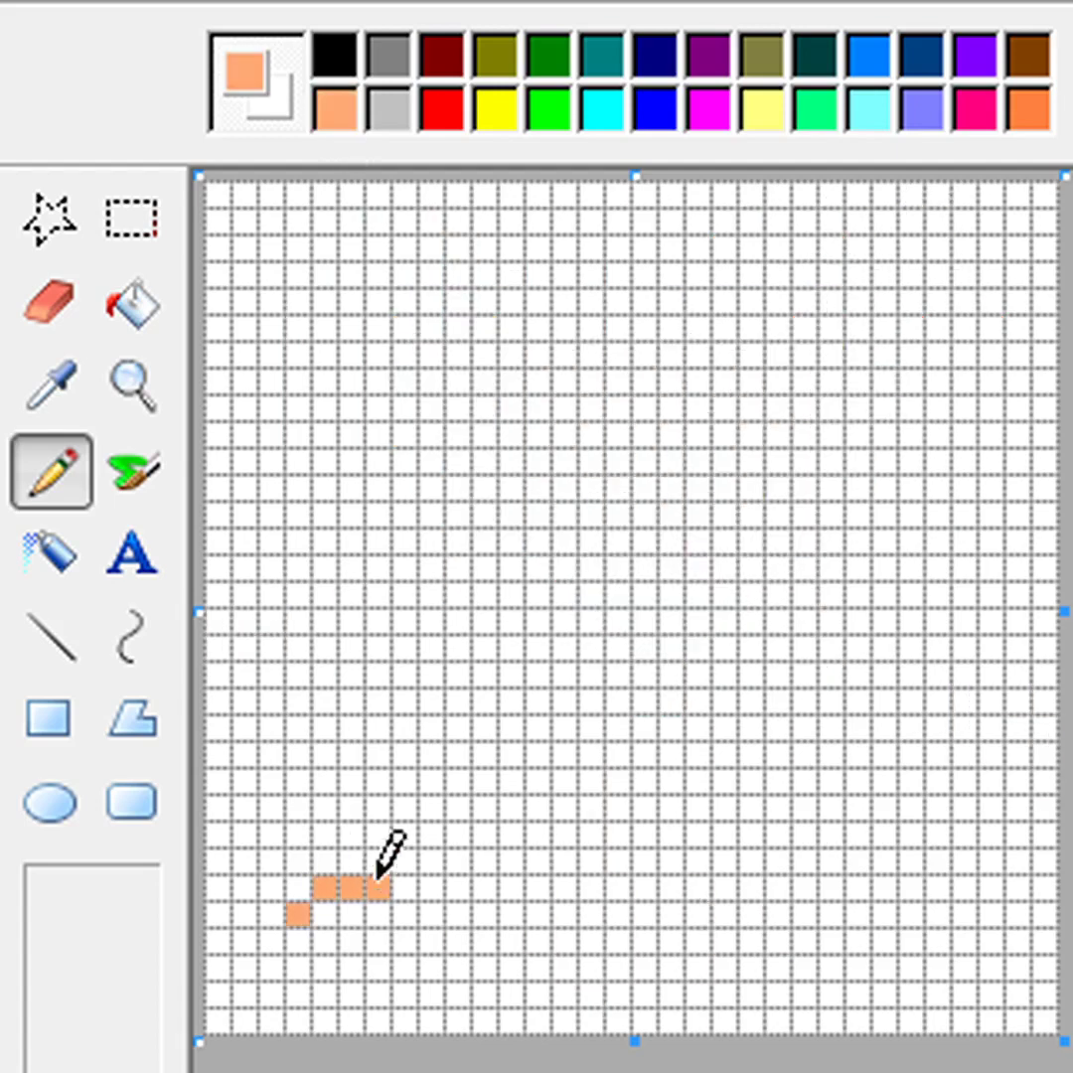
left_click_drag(751, 810, 964, 914)
left_click(336, 109)
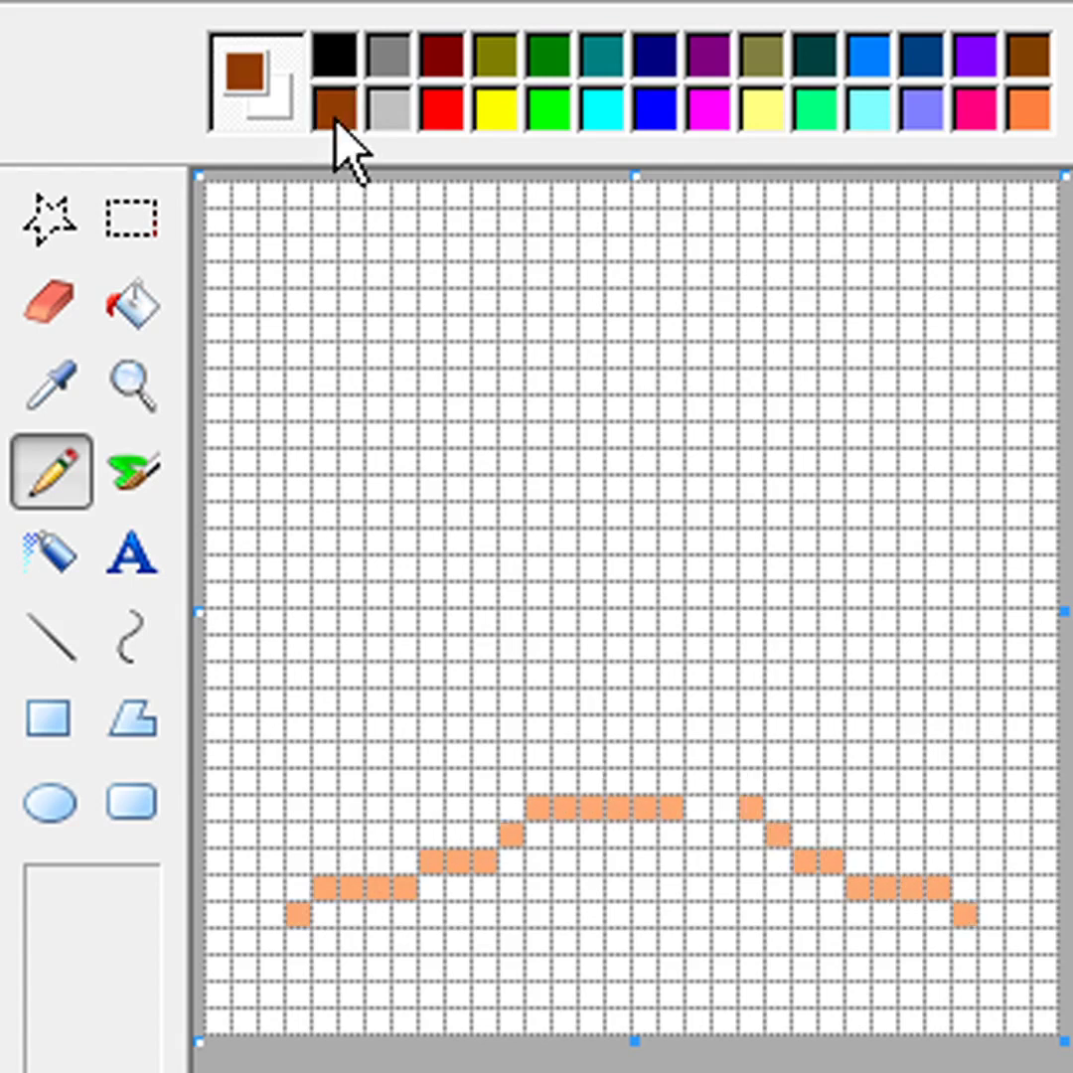
mouse_move(298, 940)
left_mouse_down()
mouse_move(442, 993)
mouse_move(594, 1020)
mouse_move(750, 1019)
mouse_move(884, 996)
left_mouse_up()
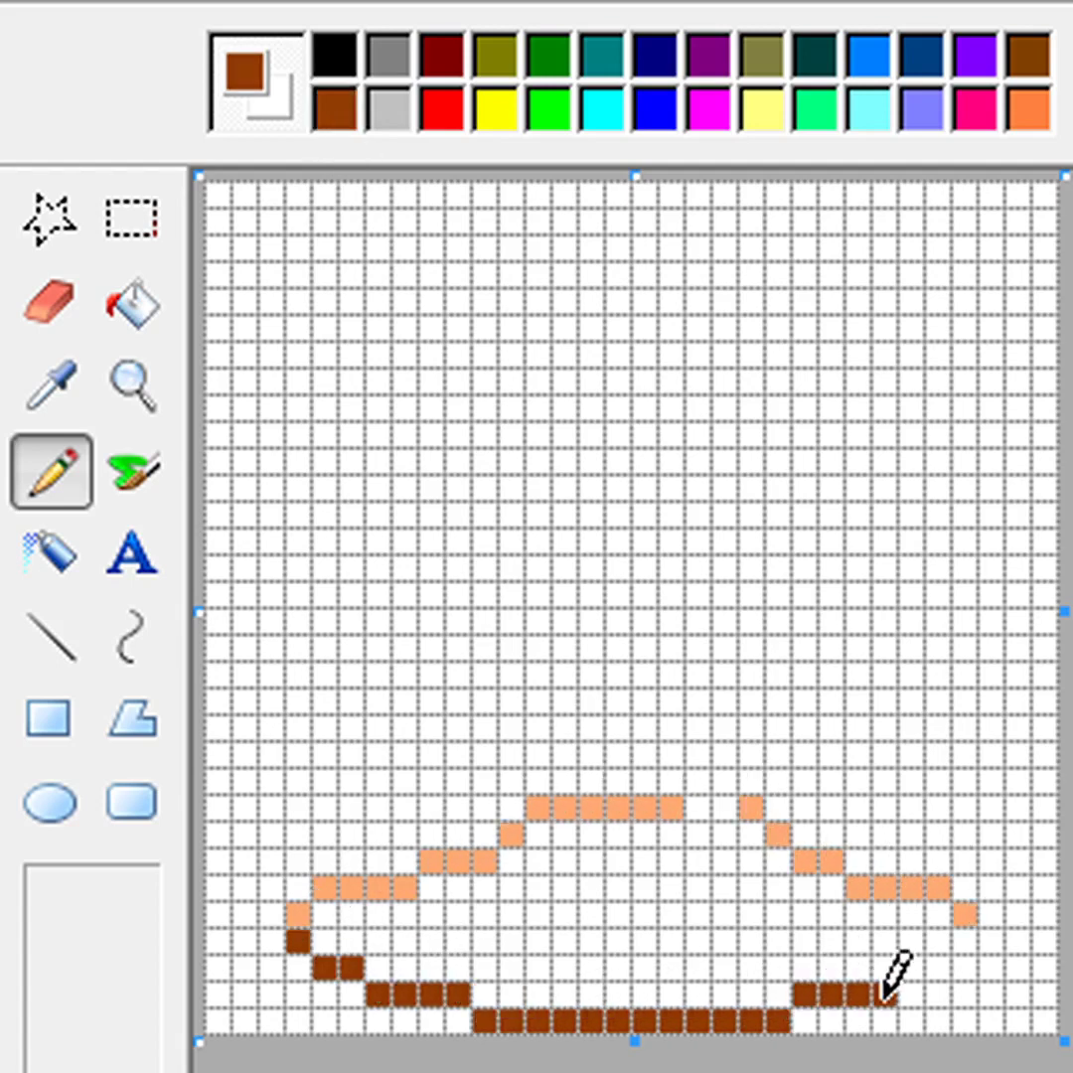
Fill the mound with orange pixels, leaving the gap in its upper edge empty
left_click(338, 109)
left_click_drag(323, 939, 385, 909)
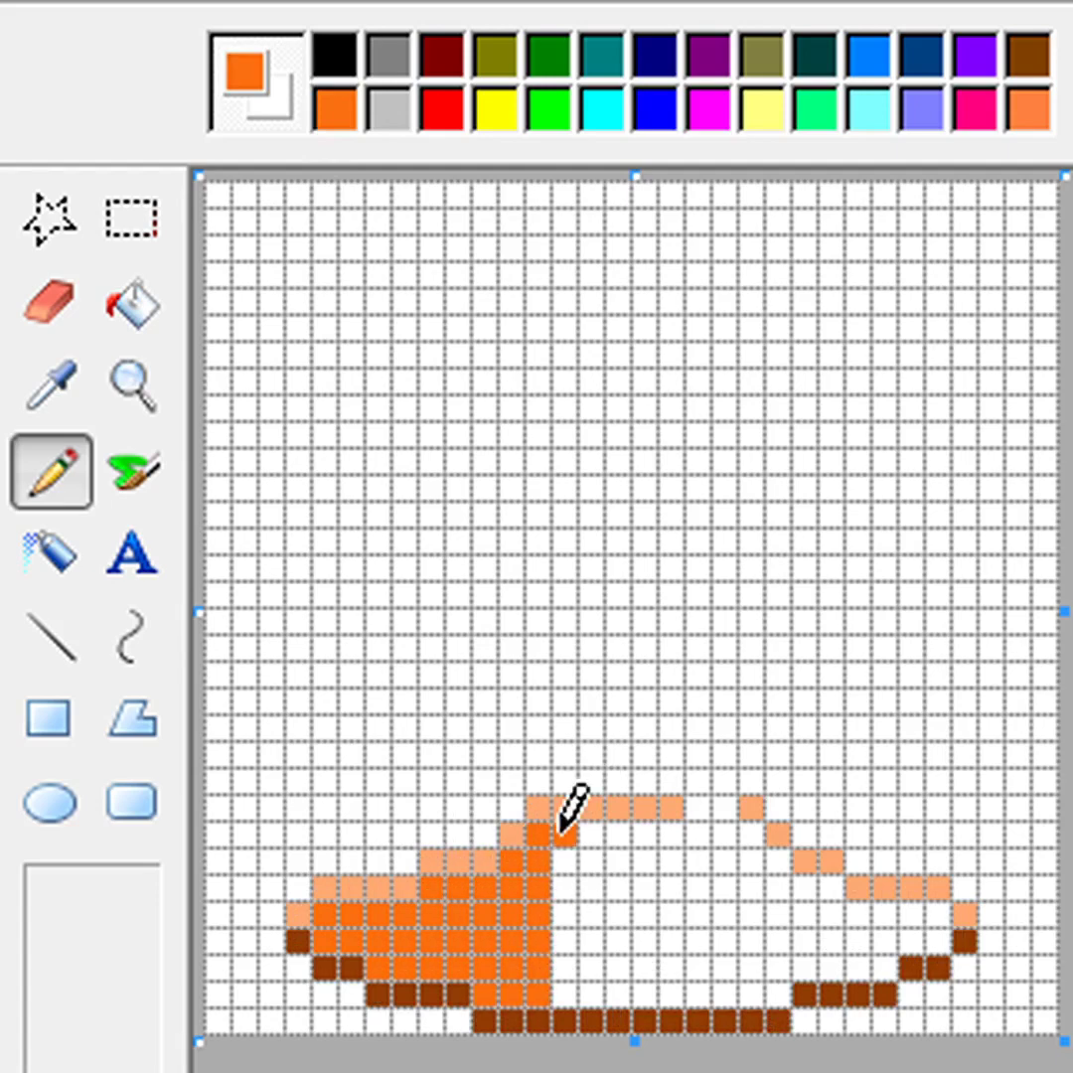
mouse_move(561, 832)
left_mouse_down()
mouse_move(569, 982)
mouse_move(602, 948)
mouse_move(619, 960)
mouse_move(650, 939)
mouse_move(668, 906)
mouse_move(730, 969)
mouse_move(776, 982)
left_mouse_up()
left_click_drag(840, 919, 882, 919)
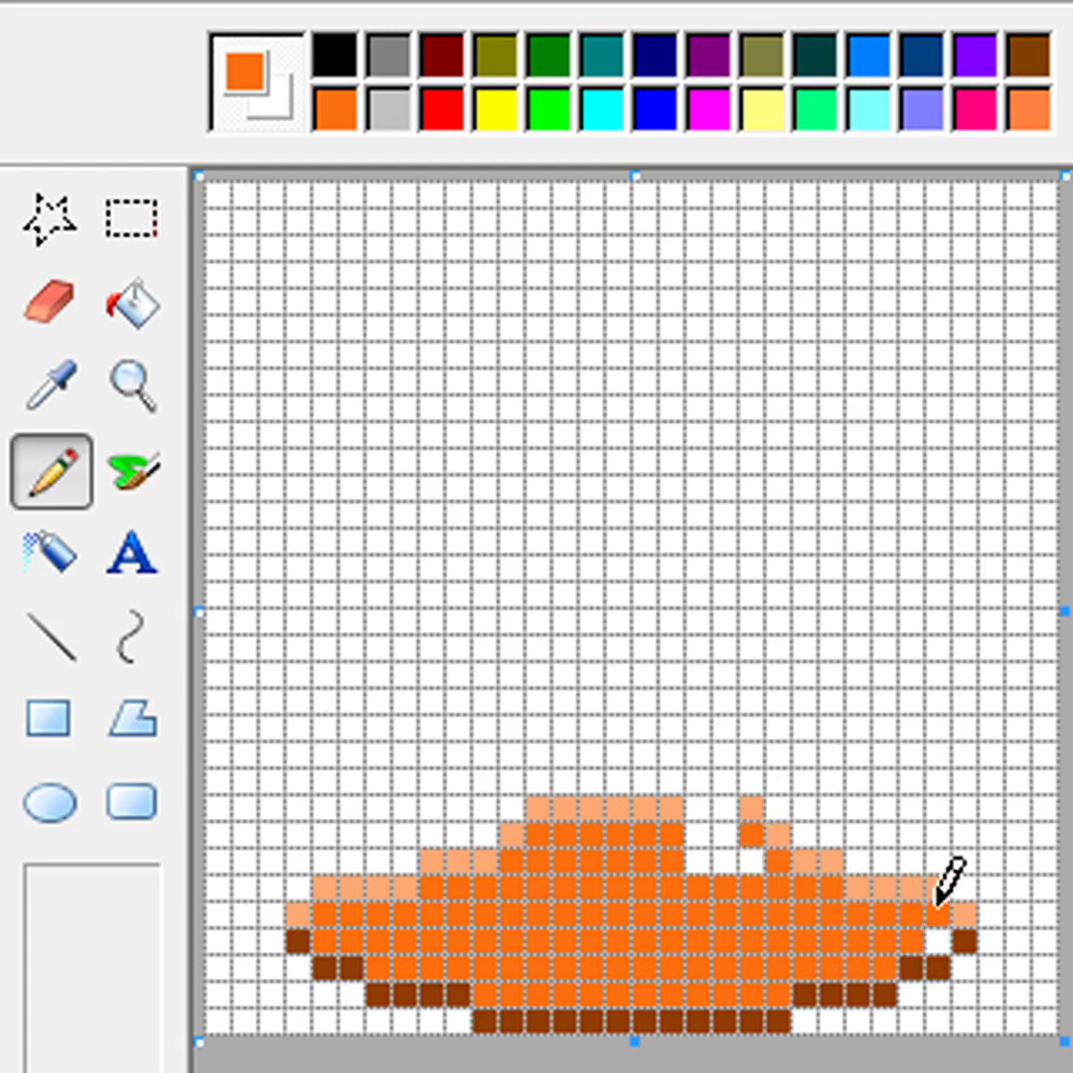
left_click(939, 939)
Draw a shape above the orange mound and a piece reaching down into the gap in its upper edge
left_click(337, 110)
mouse_move(536, 673)
left_mouse_down()
mouse_move(618, 435)
mouse_move(699, 484)
mouse_move(762, 565)
mouse_move(781, 556)
mouse_move(800, 489)
mouse_move(833, 532)
left_mouse_up()
left_click(335, 109)
mouse_move(671, 595)
left_mouse_down()
mouse_move(700, 743)
mouse_move(725, 742)
mouse_move(752, 859)
left_mouse_up()
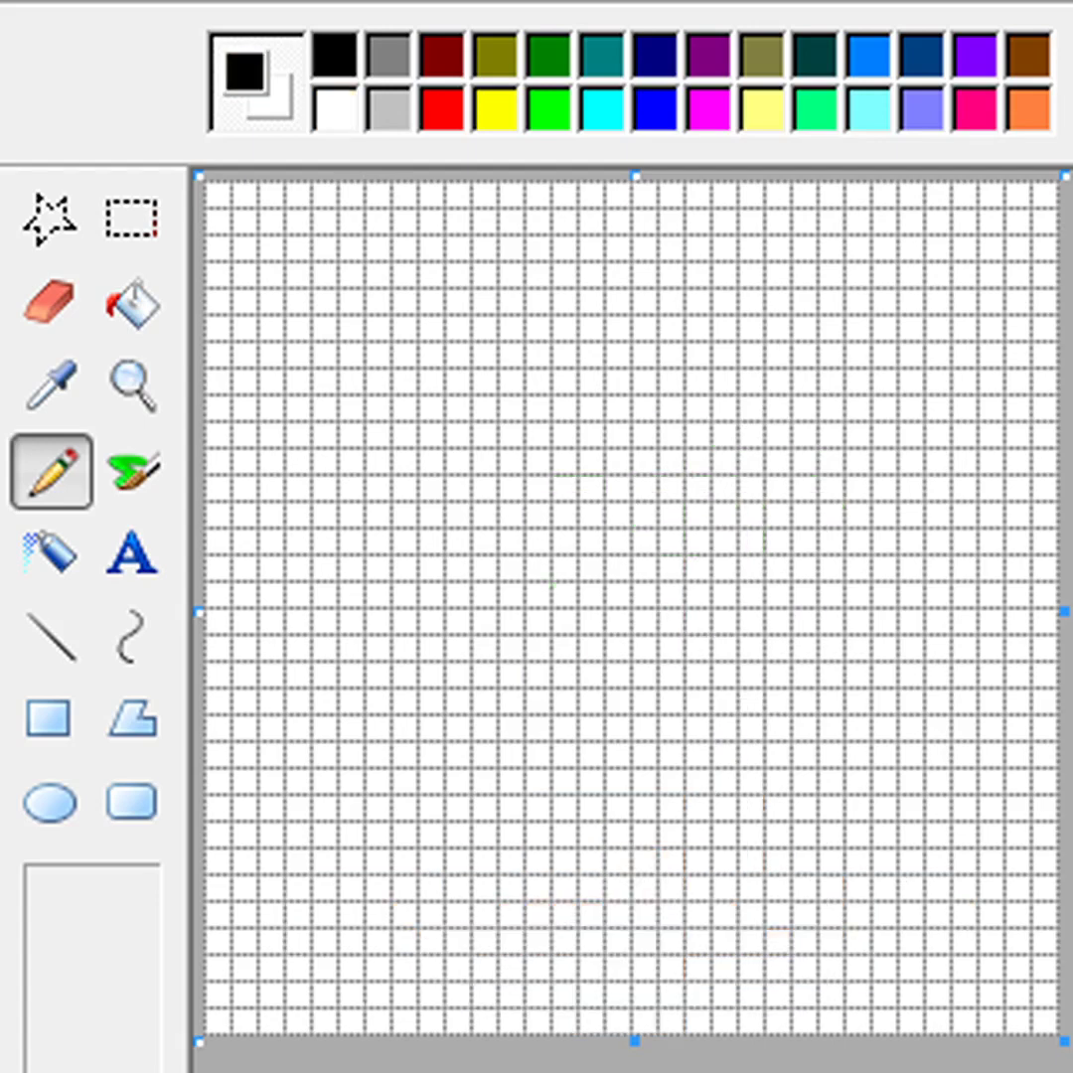
On the blank canvas, place pink pixels in a short top-centre bar, two side pairs and a column along the left edge
left_click(219, 194)
left_click_drag(270, 541, 298, 541)
left_click_drag(536, 275, 725, 276)
left_click(964, 542)
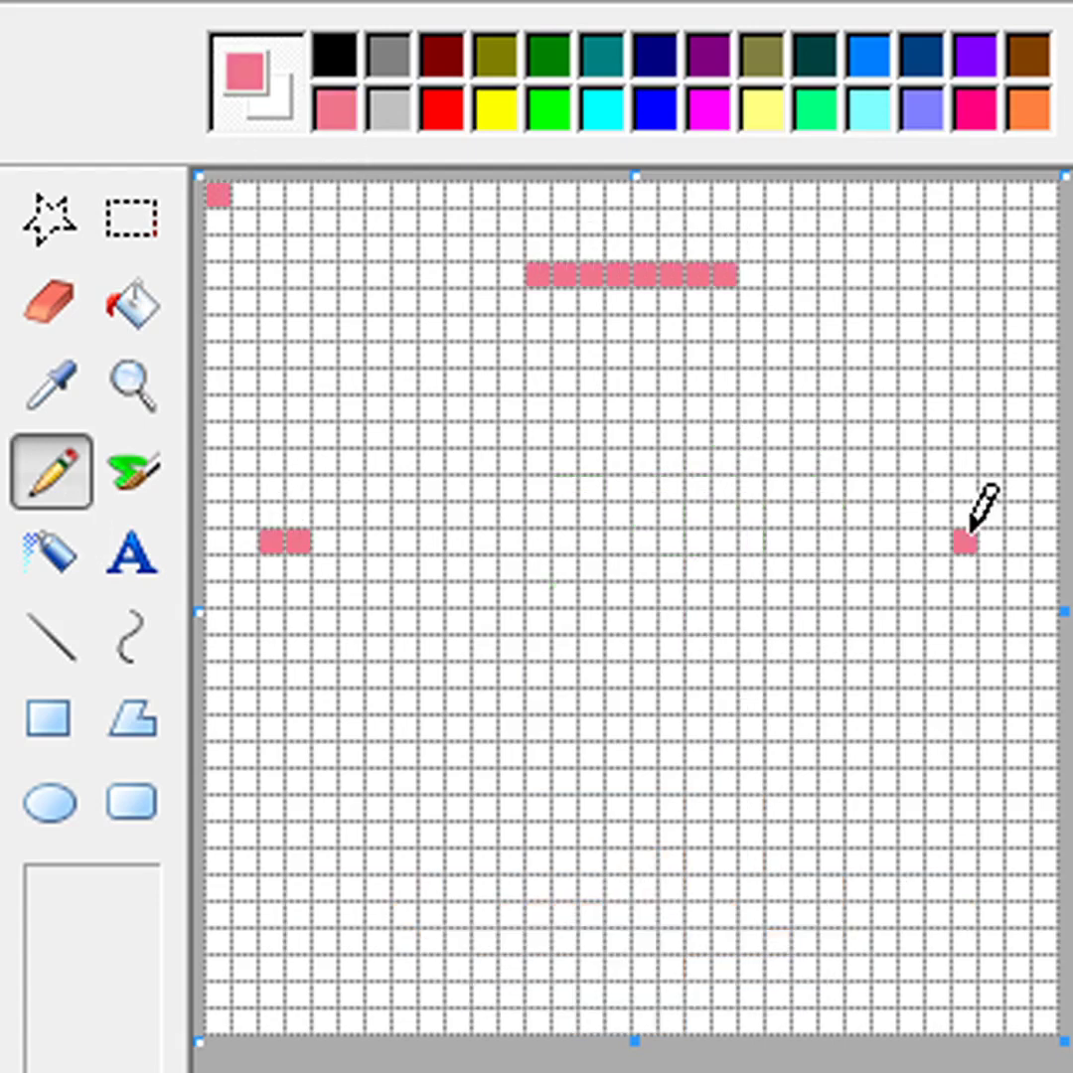
left_click(990, 541)
mouse_move(219, 193)
left_mouse_down()
mouse_move(230, 298)
mouse_move(218, 516)
left_mouse_up()
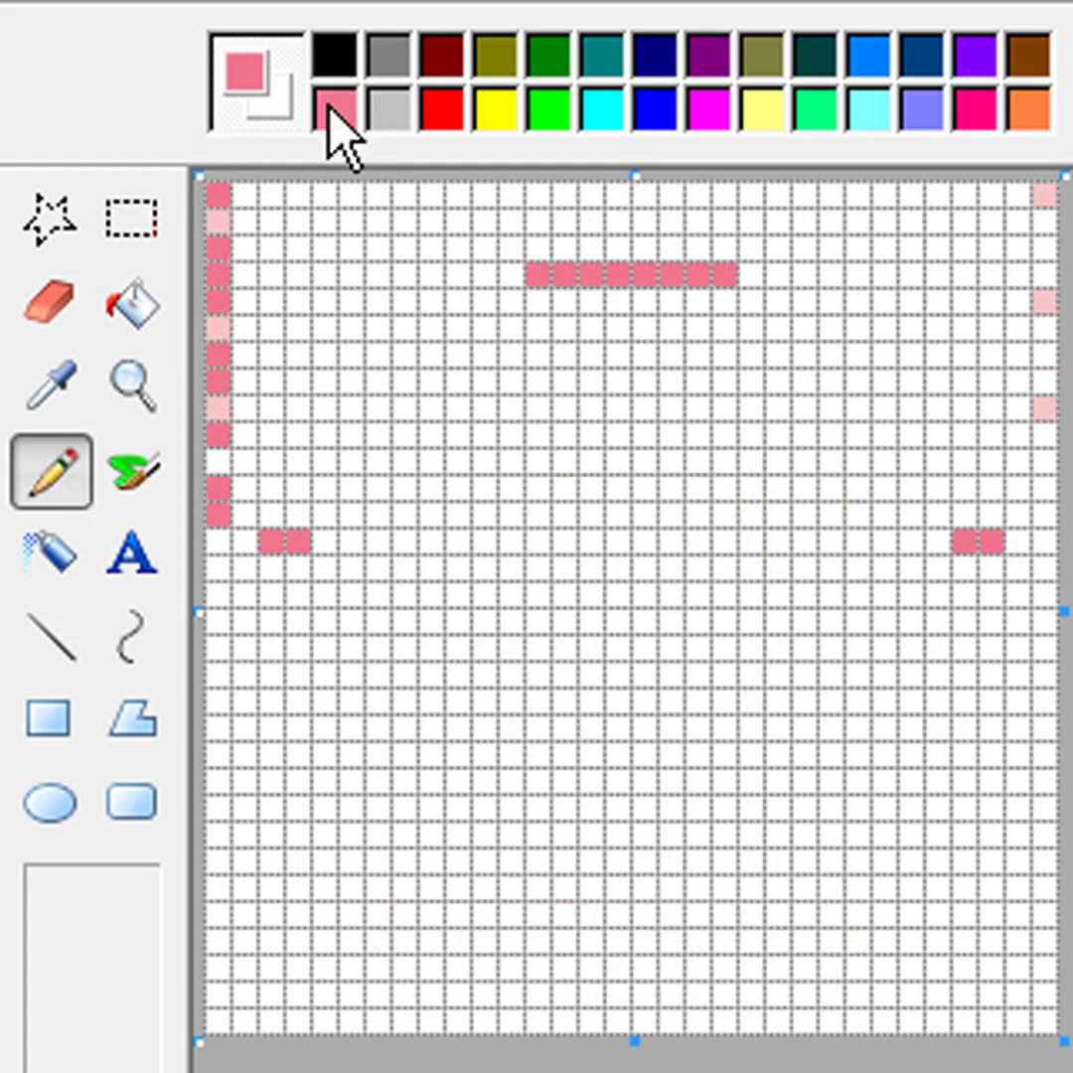
Draw a red arch outline with a lattice of red pixels spreading from it to the canvas's upper edges
left_click(336, 109)
left_click(219, 461)
mouse_move(324, 542)
left_mouse_down()
mouse_move(324, 515)
mouse_move(431, 355)
mouse_move(592, 301)
mouse_move(752, 328)
mouse_move(881, 408)
mouse_move(937, 542)
left_mouse_up()
left_click_drag(218, 542, 245, 542)
mouse_move(272, 515)
left_mouse_down()
mouse_move(244, 487)
mouse_move(244, 407)
left_mouse_up()
left_click(298, 301)
mouse_move(272, 354)
left_mouse_down()
mouse_move(298, 381)
mouse_move(402, 243)
mouse_move(561, 244)
mouse_move(675, 193)
mouse_move(809, 211)
mouse_move(908, 277)
mouse_move(956, 457)
mouse_move(1015, 543)
left_mouse_up()
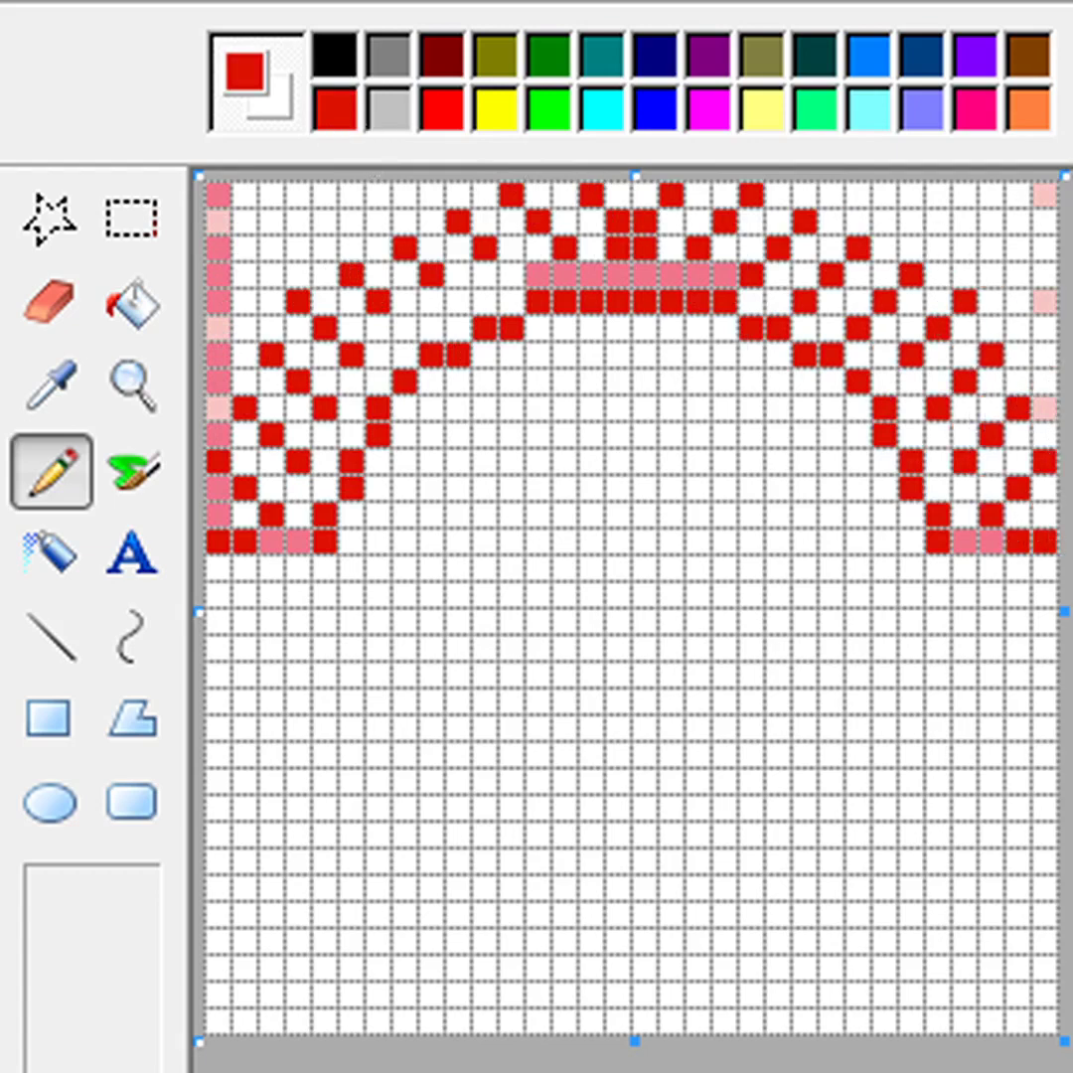
Paint a pale blue band with uneven, pointed drips across the full canvas width below the red arch
left_click_drag(218, 562, 228, 672)
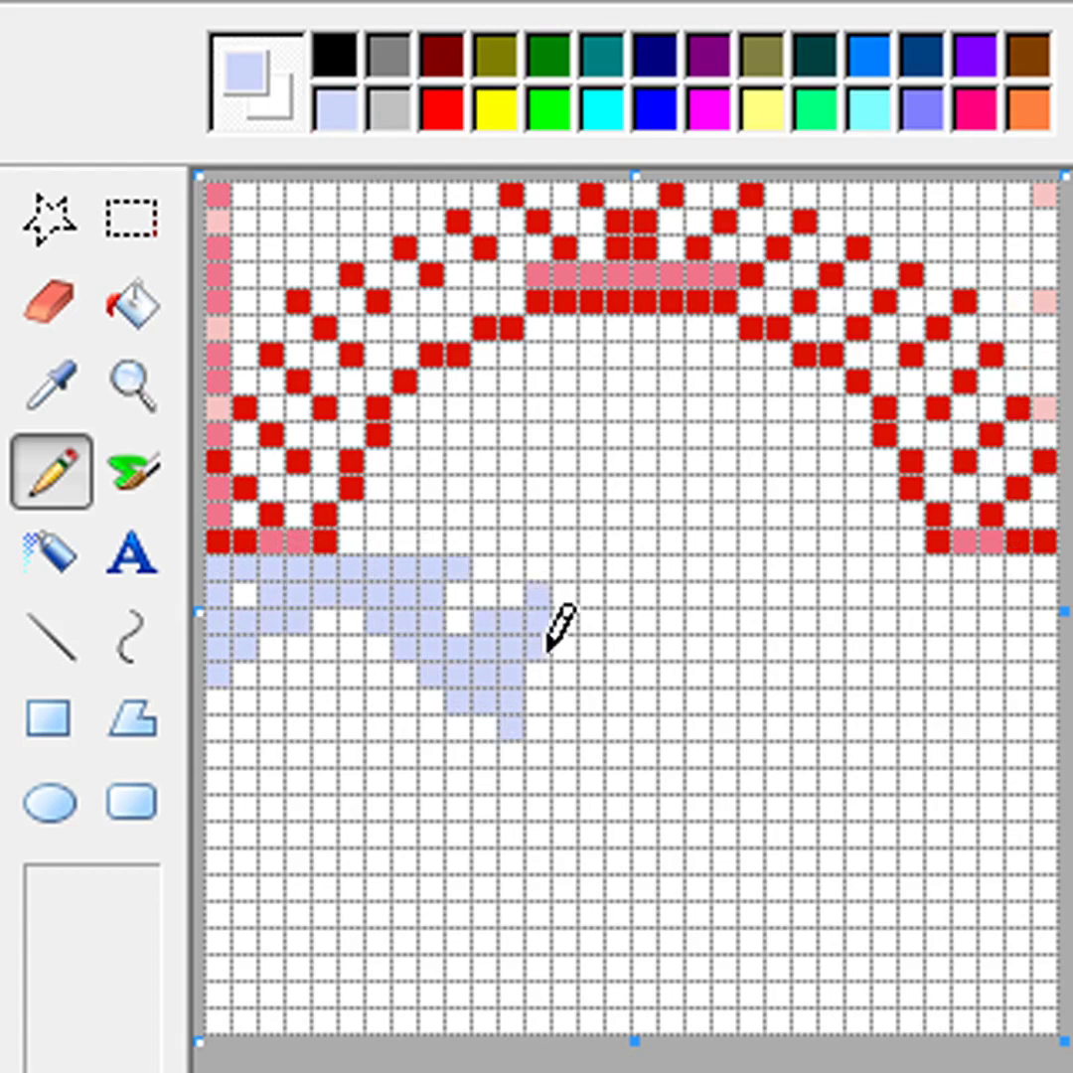
left_click_drag(547, 652, 560, 704)
left_click_drag(613, 592, 646, 563)
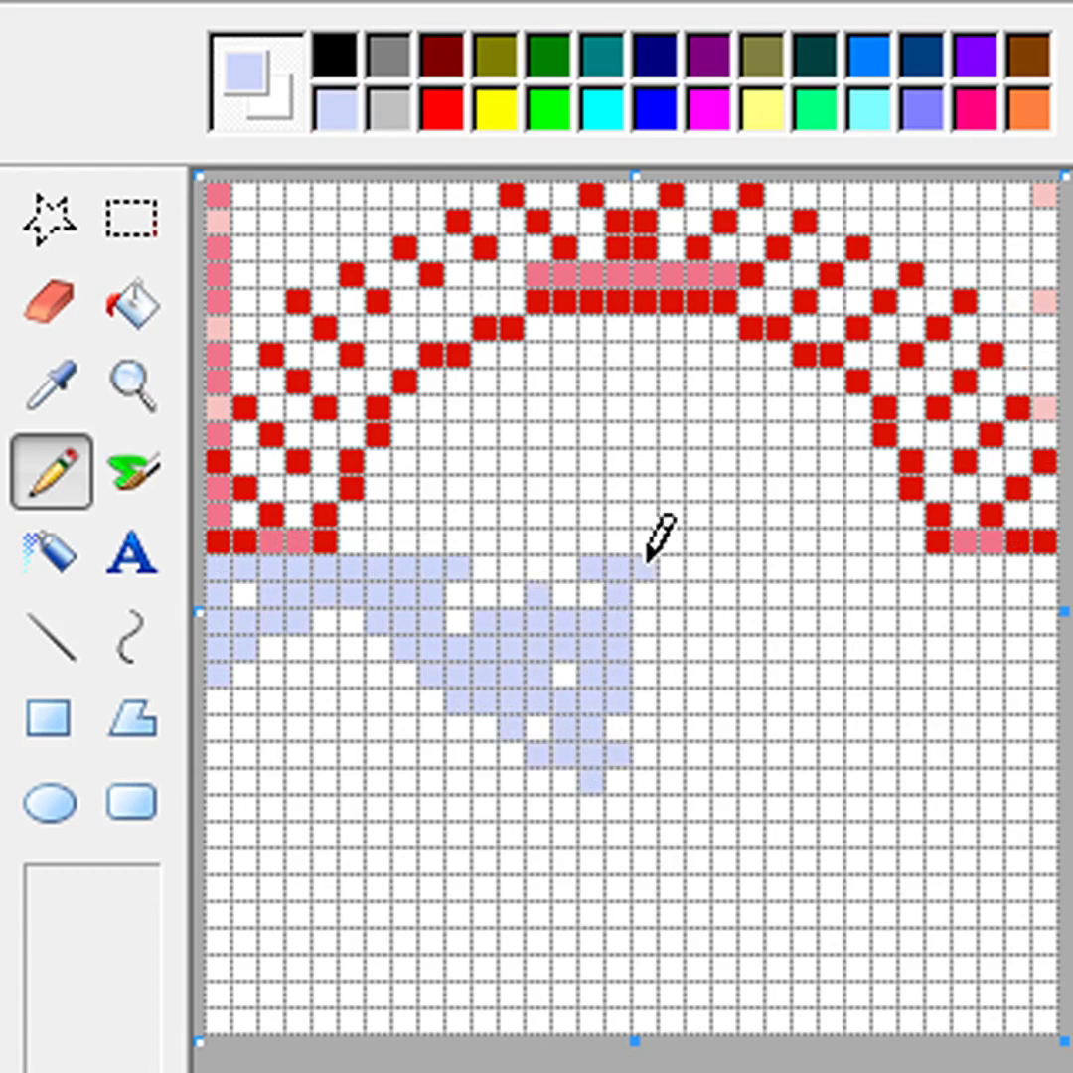
left_click_drag(729, 562, 753, 641)
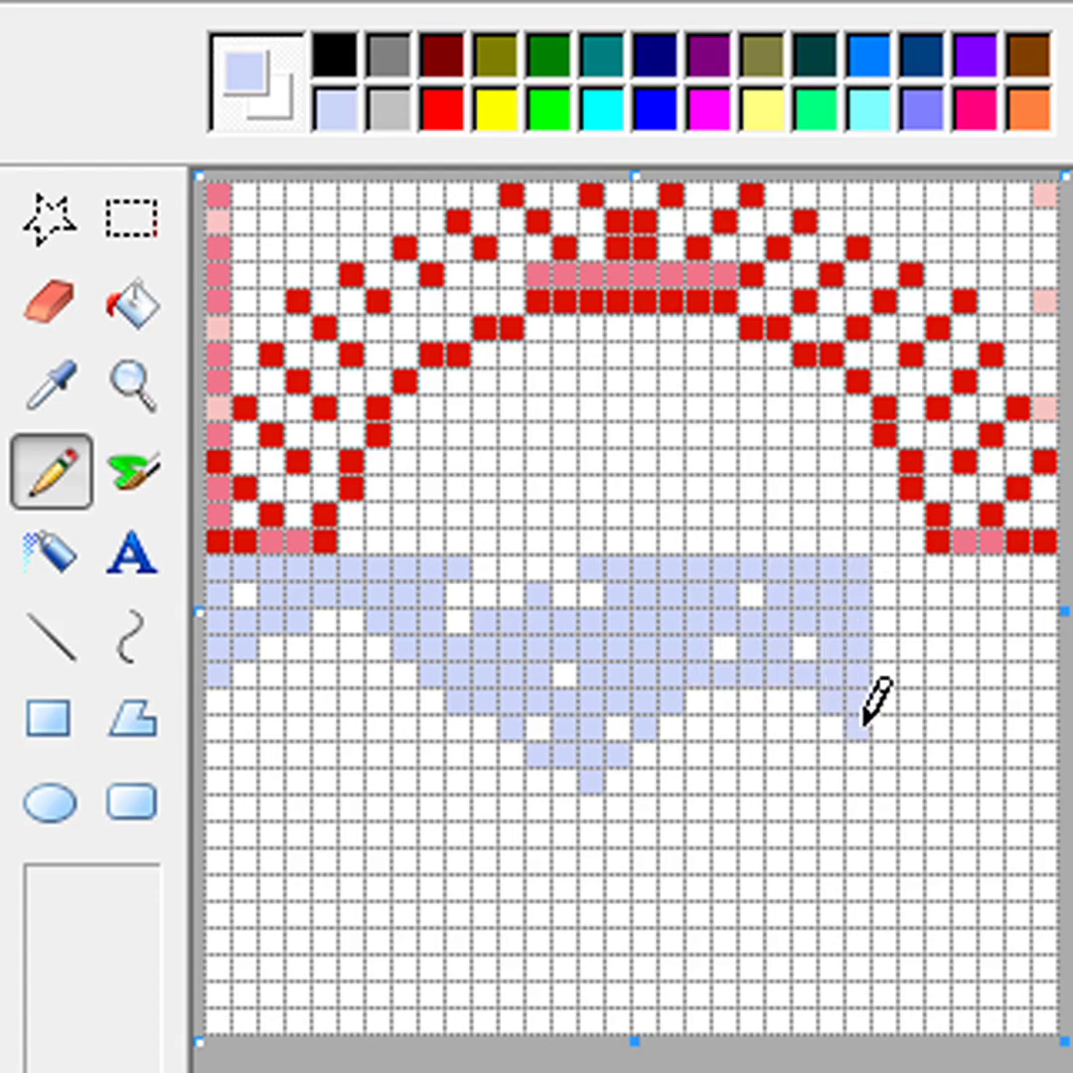
mouse_move(860, 725)
left_mouse_down()
mouse_move(922, 561)
mouse_move(996, 562)
left_mouse_up()
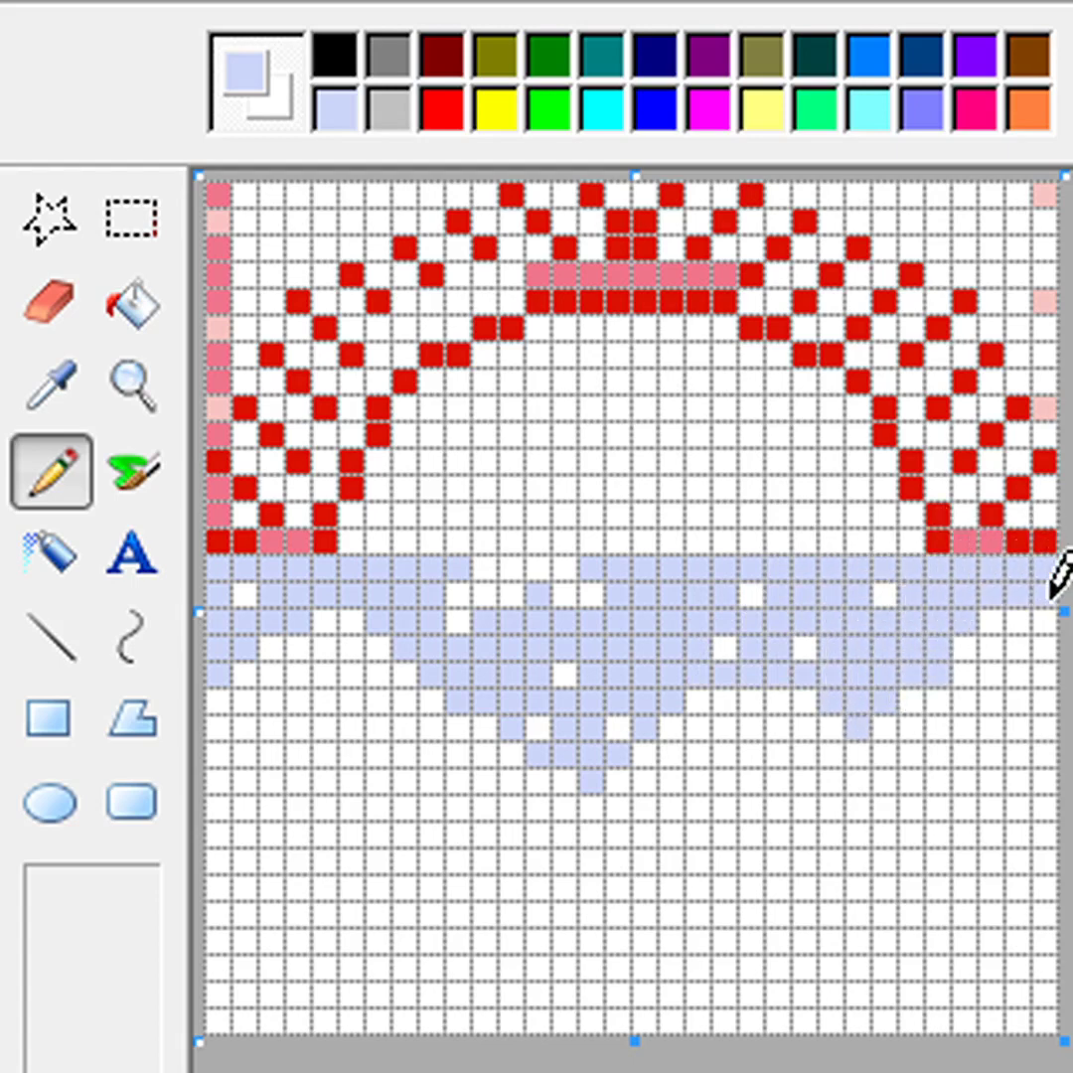
Shade the pale blue band's gaps and lower recesses with medium blue, and trace its lower edge with a stepped red-orange outline
left_click_drag(217, 755, 248, 708)
mouse_move(303, 668)
left_mouse_down()
mouse_move(521, 579)
mouse_move(570, 665)
mouse_move(728, 696)
mouse_move(827, 747)
mouse_move(1018, 652)
left_mouse_up()
left_click(335, 109)
left_click(219, 780)
left_click_drag(220, 781, 329, 704)
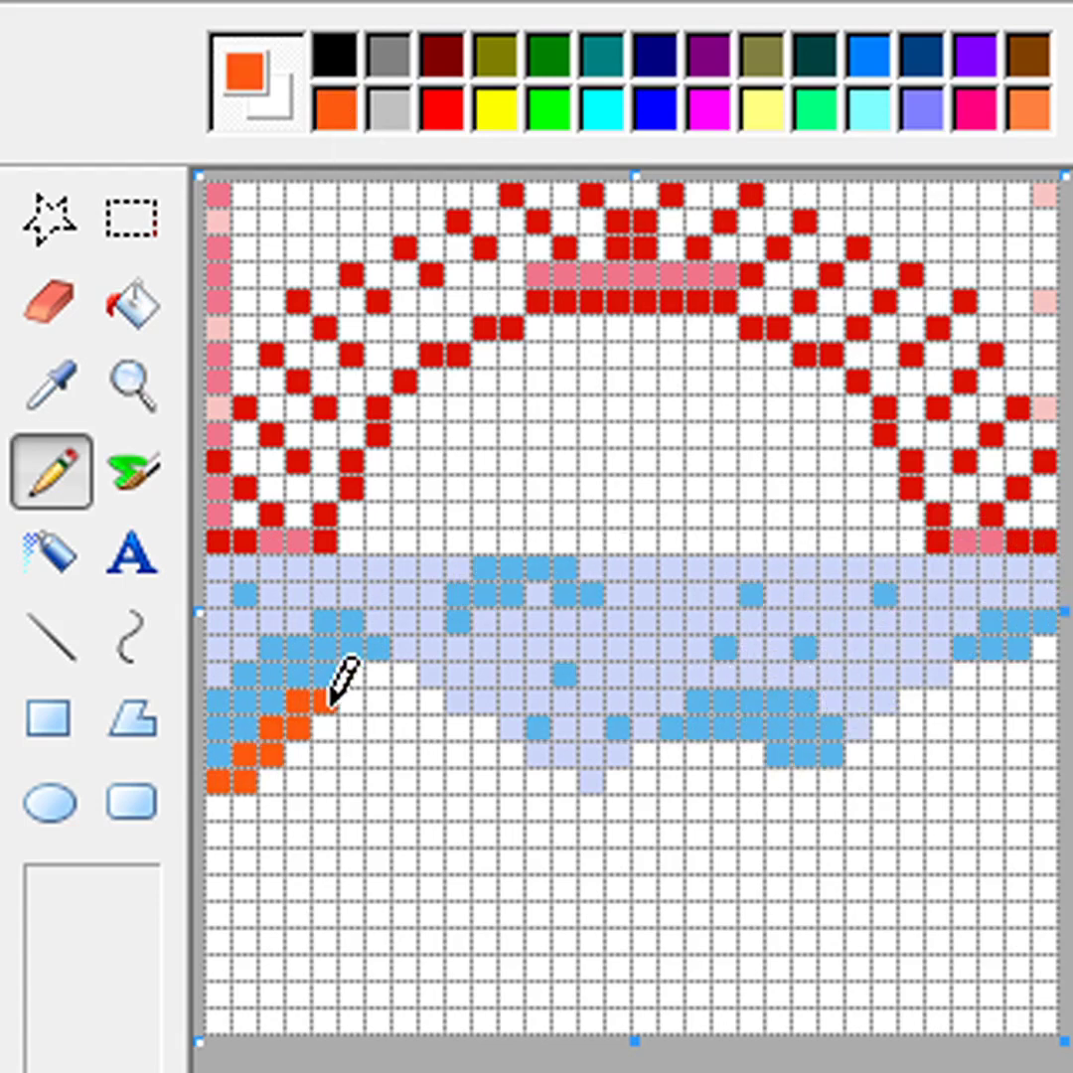
mouse_move(405, 702)
left_mouse_down()
mouse_move(481, 747)
mouse_move(601, 791)
mouse_move(709, 743)
mouse_move(815, 775)
mouse_move(1045, 648)
left_mouse_up()
Paint a patchy orange texture below the red-orange outline across the full canvas width, leaving scattered gaps of blank pixels
left_click(335, 109)
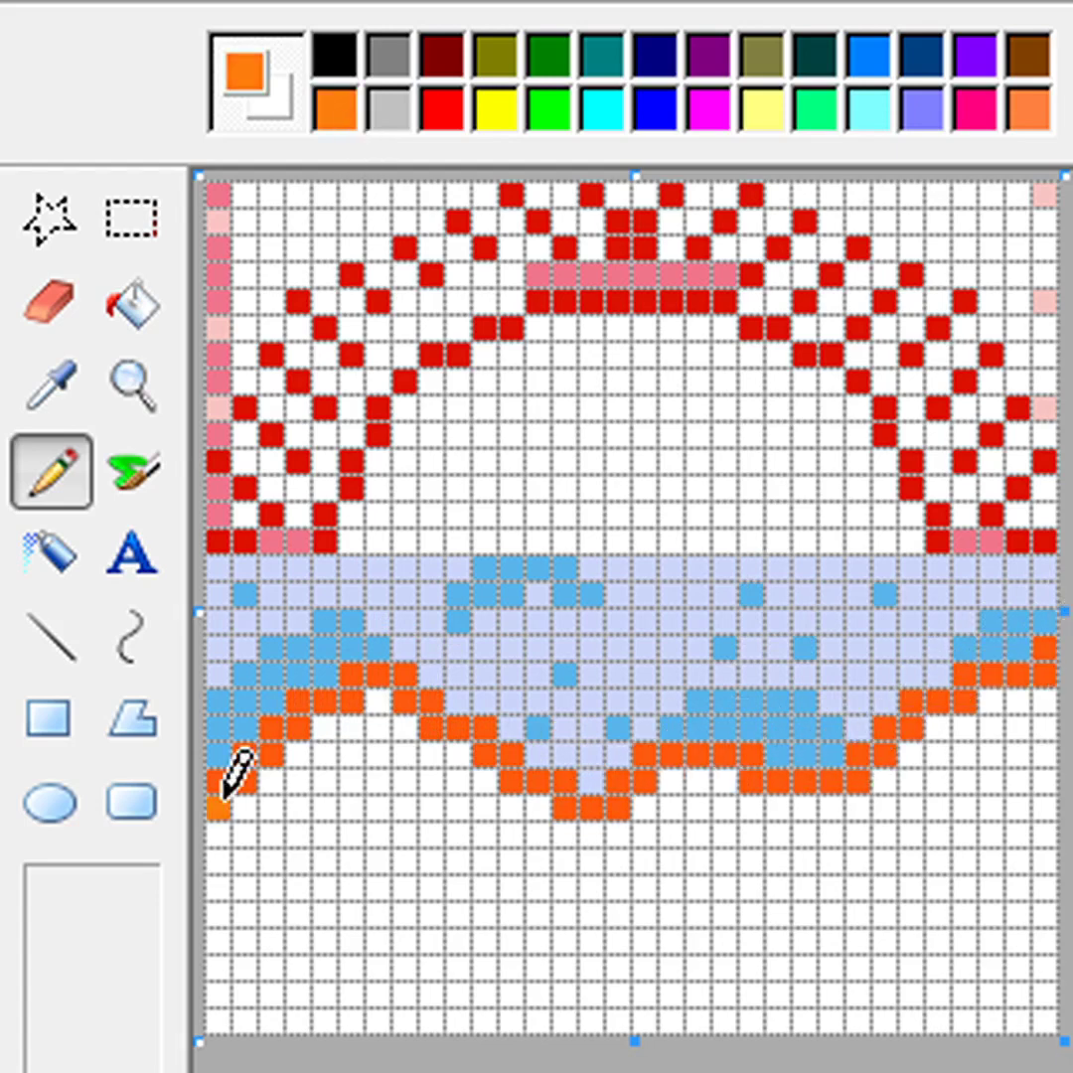
mouse_move(221, 807)
left_mouse_down()
mouse_move(221, 942)
mouse_move(278, 783)
left_mouse_up()
left_click_drag(271, 907, 271, 1021)
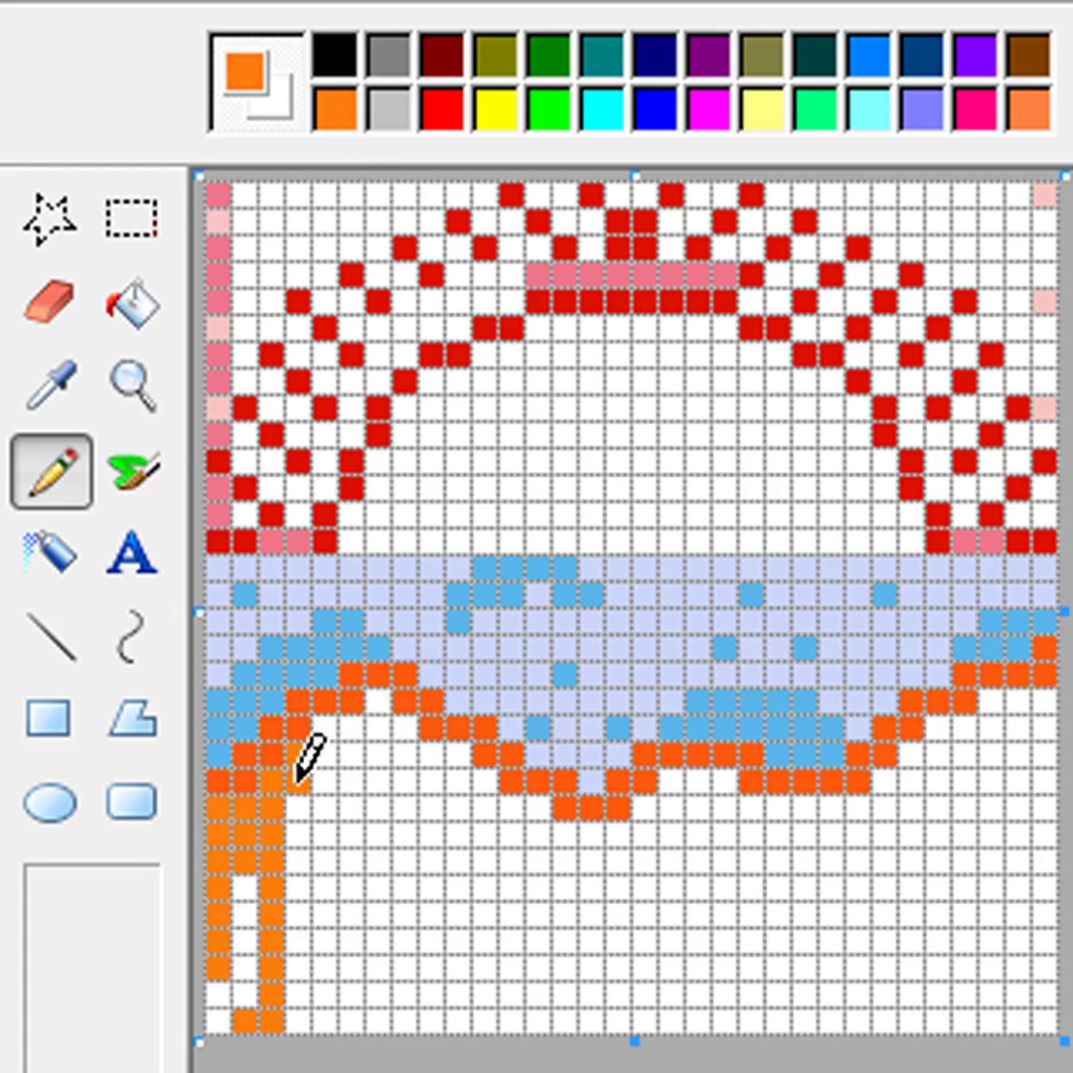
mouse_move(320, 777)
left_mouse_down()
mouse_move(326, 996)
mouse_move(347, 822)
mouse_move(382, 691)
left_mouse_up()
left_click_drag(385, 857, 440, 803)
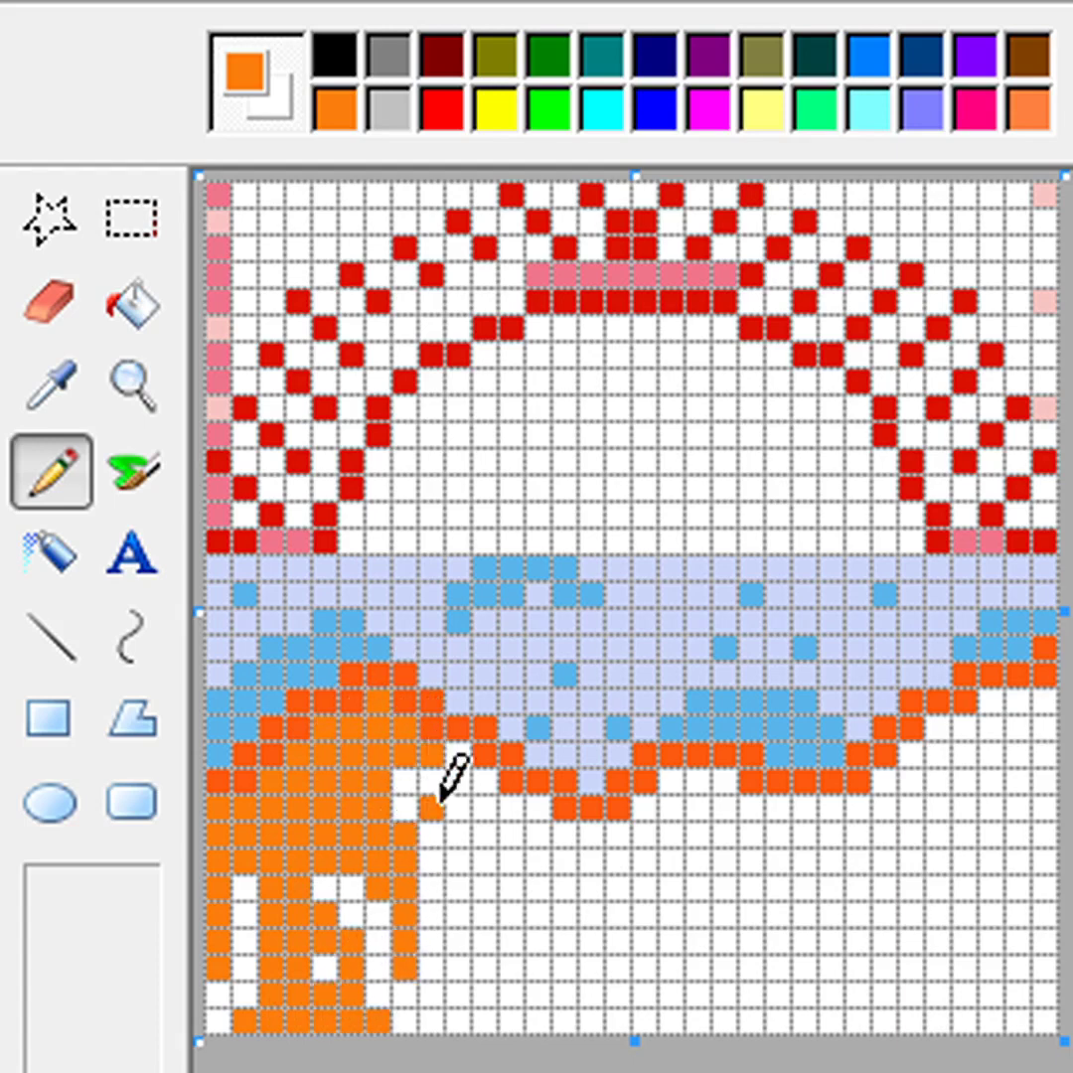
mouse_move(427, 983)
left_mouse_down()
mouse_move(484, 771)
mouse_move(482, 1006)
mouse_move(538, 943)
left_mouse_up()
mouse_move(567, 857)
left_mouse_down()
mouse_move(586, 940)
mouse_move(678, 937)
mouse_move(697, 832)
mouse_move(734, 771)
mouse_move(750, 884)
left_mouse_up()
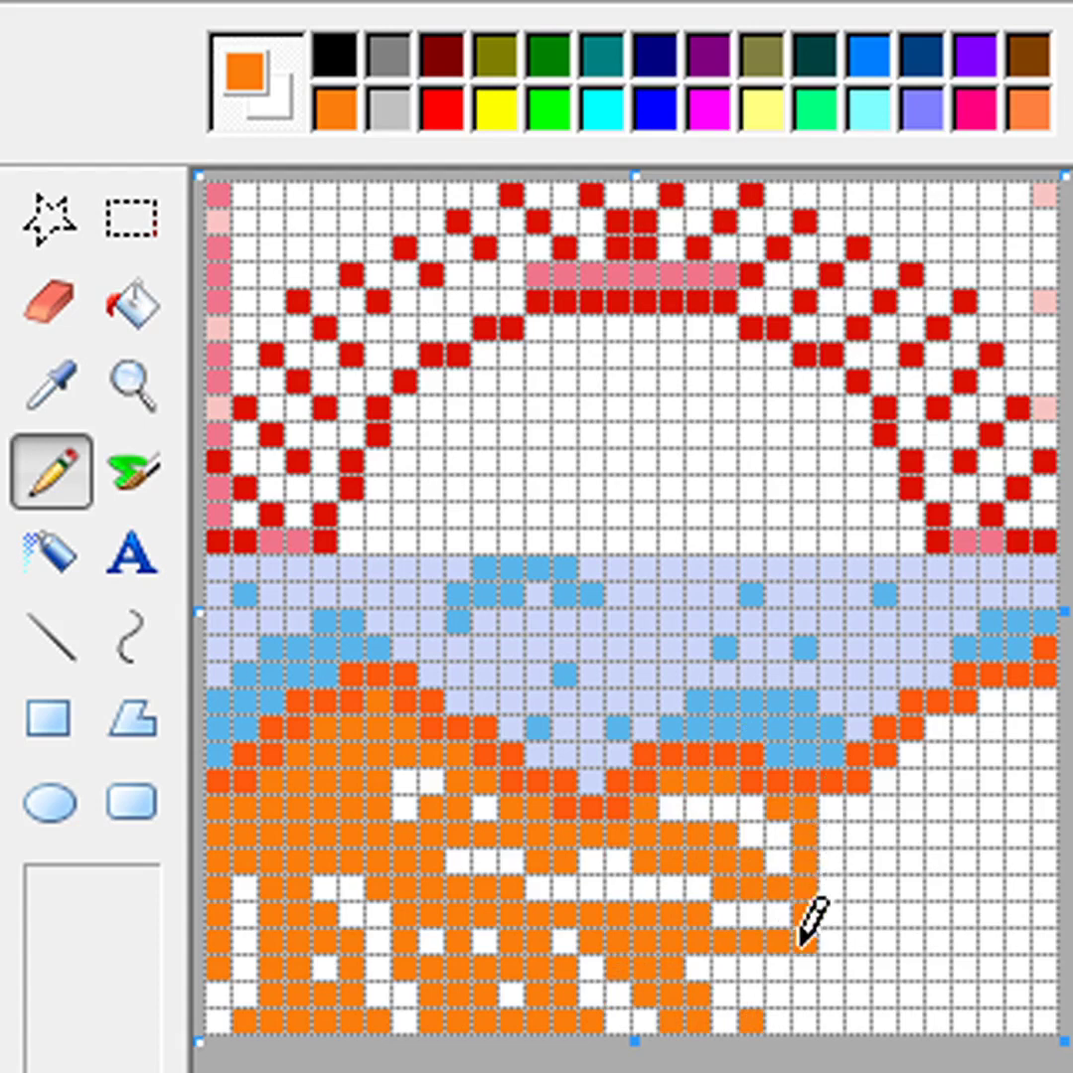
left_click_drag(801, 944, 866, 825)
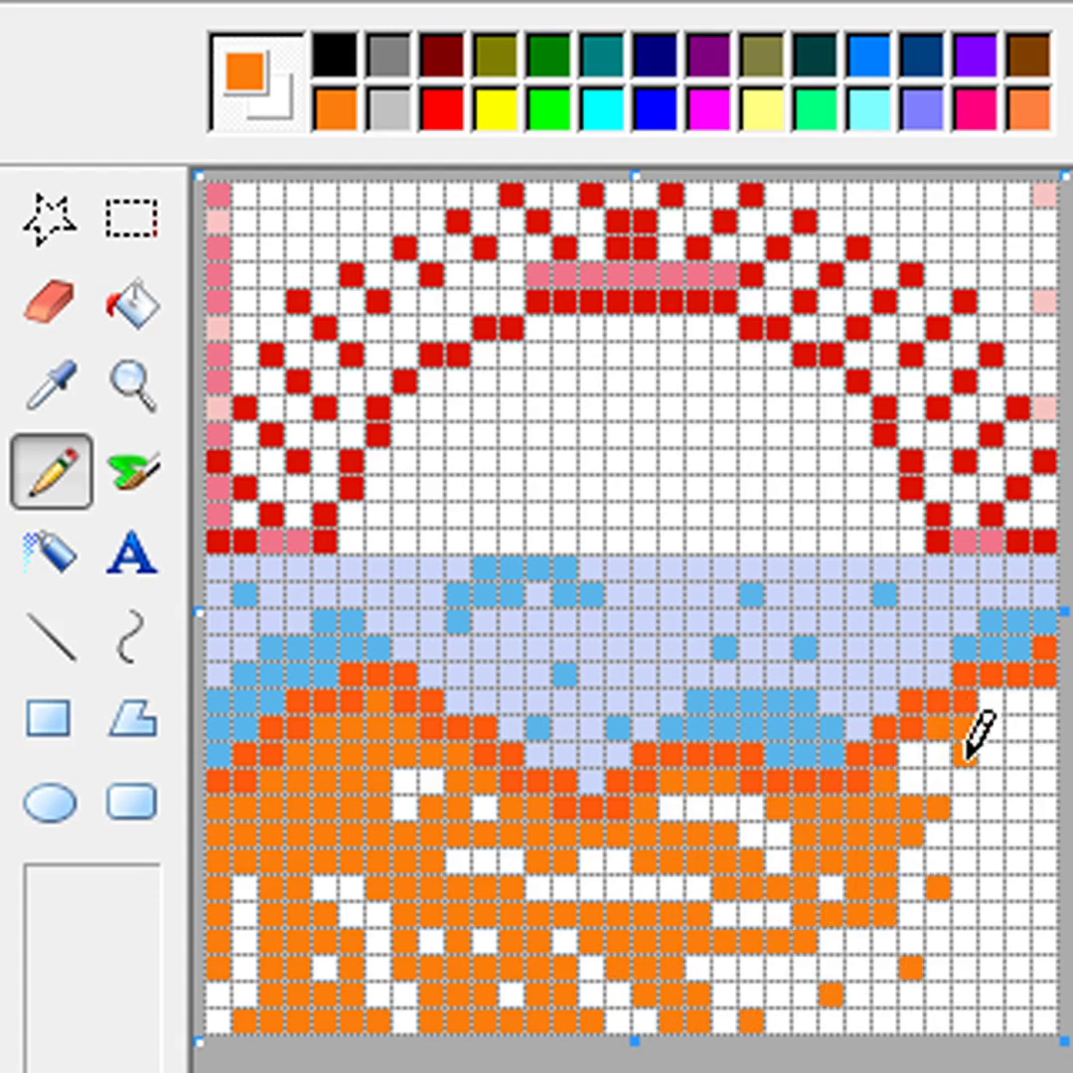
mouse_move(966, 758)
left_mouse_down()
mouse_move(992, 771)
mouse_move(1013, 934)
left_mouse_up()
Fill the blank pixels within the orange area with yellow-orange
left_click(336, 111)
left_click_drag(219, 1020, 219, 993)
left_click(246, 888)
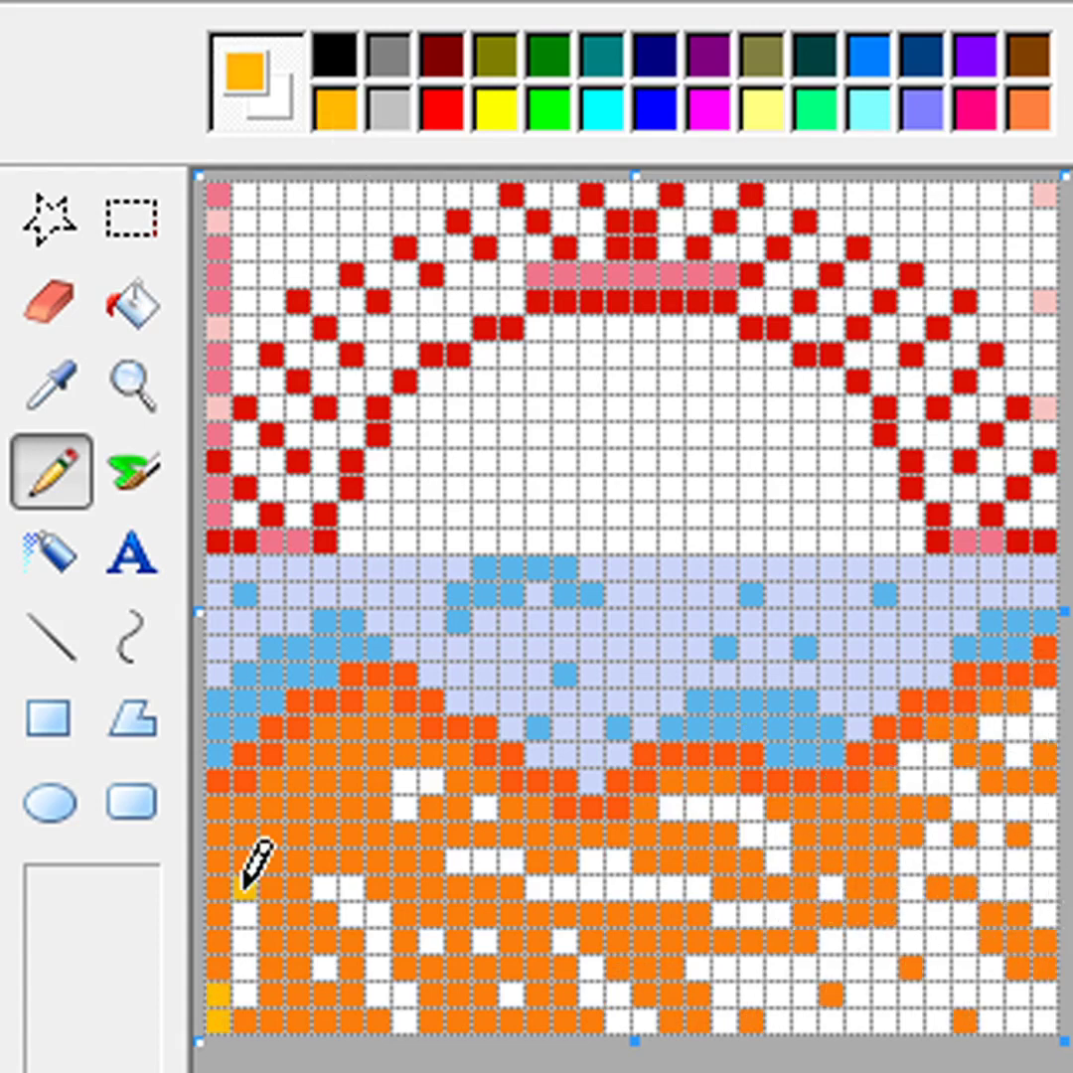
mouse_move(244, 889)
left_mouse_down()
mouse_move(380, 985)
mouse_move(438, 932)
mouse_move(536, 877)
mouse_move(585, 982)
mouse_move(637, 1008)
mouse_move(736, 905)
mouse_move(761, 904)
mouse_move(801, 1019)
mouse_move(912, 752)
left_mouse_up()
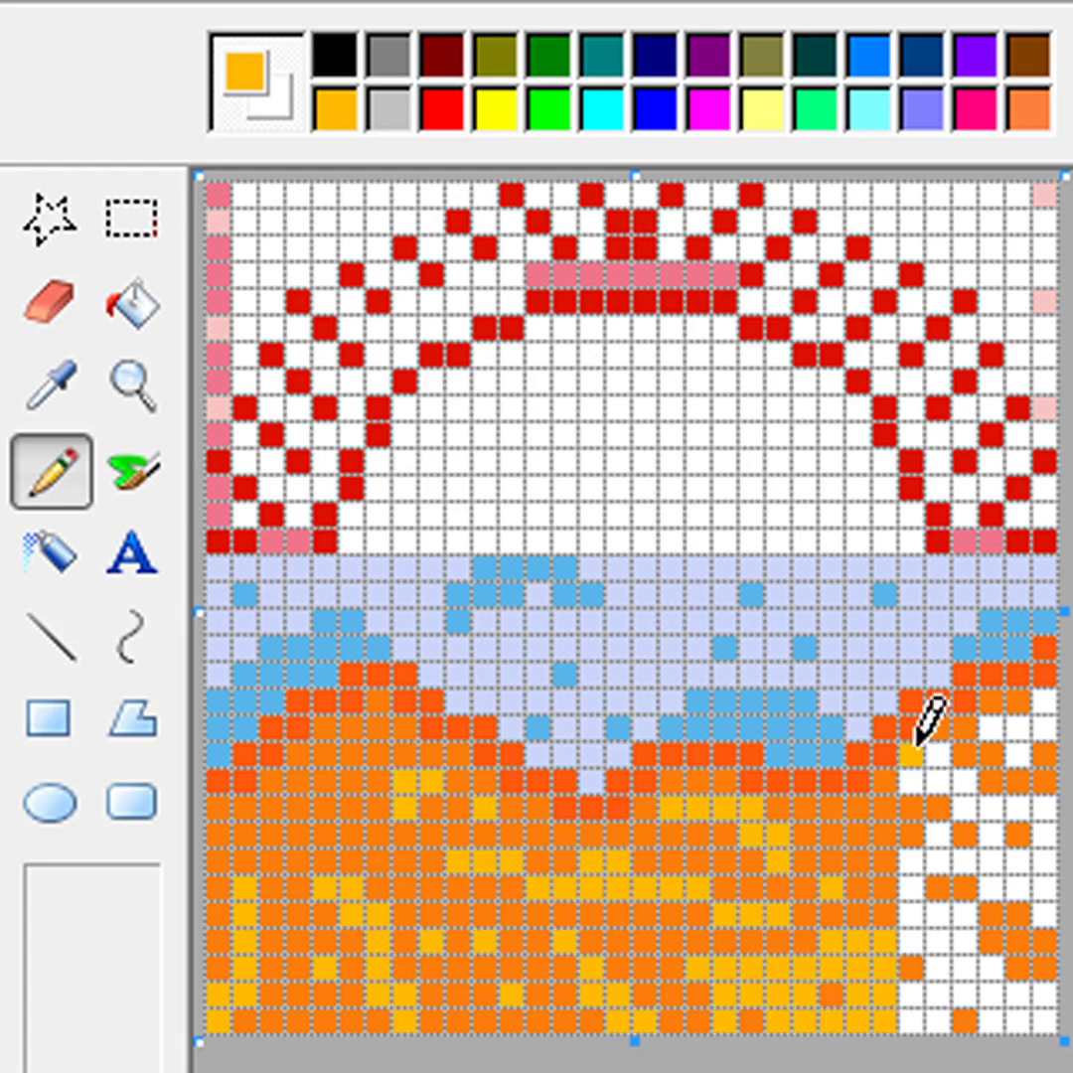
mouse_move(910, 996)
left_mouse_down()
mouse_move(965, 778)
mouse_move(975, 965)
mouse_move(986, 967)
mouse_move(1038, 730)
mouse_move(1034, 979)
left_mouse_up()
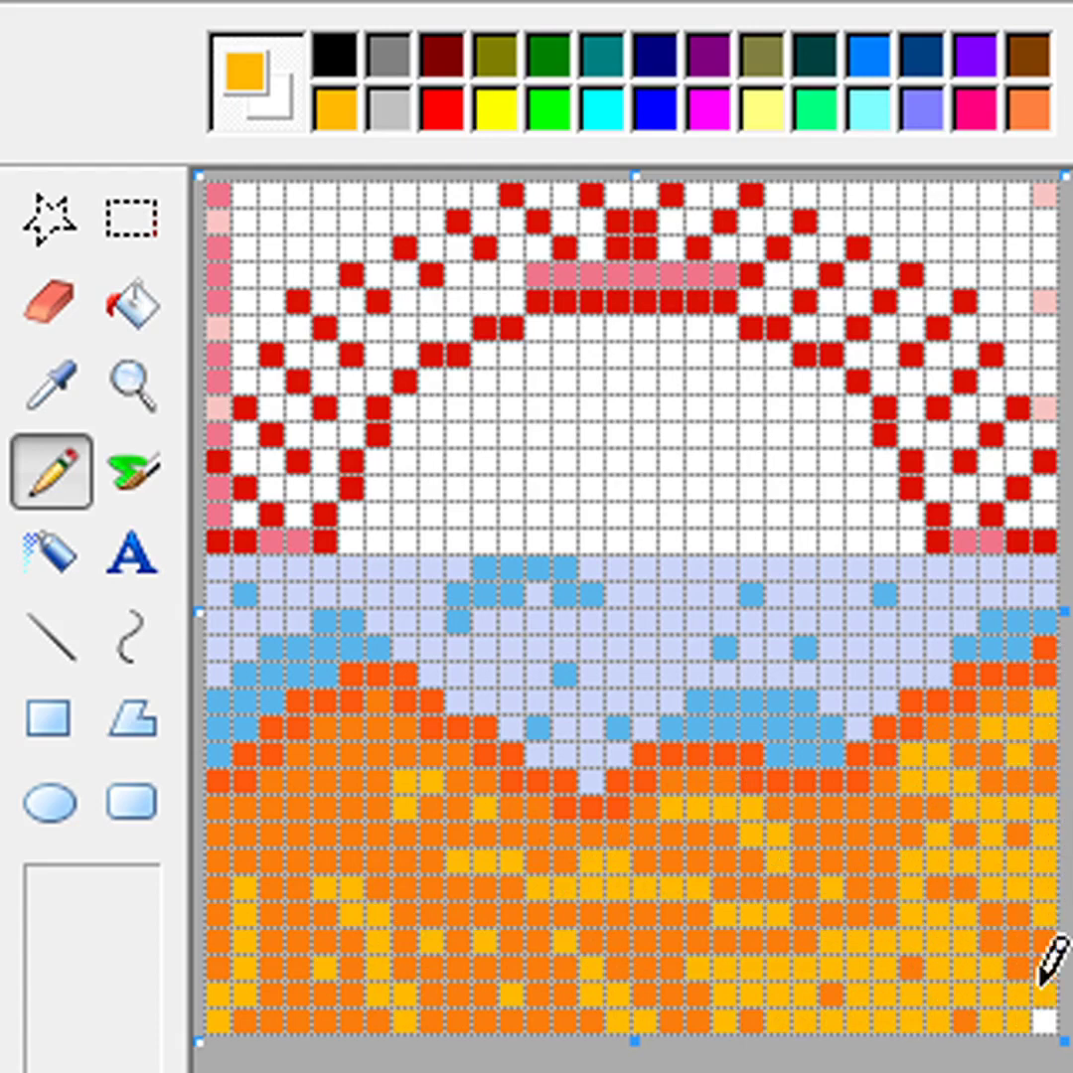
Fill the area around the red arch and lattice with the existing darker pink, leaving scattered blank pixels near the outer edges
left_click(220, 194, "ctrl")
left_click(243, 193)
mouse_move(240, 189)
left_mouse_down()
mouse_move(246, 366)
mouse_move(266, 266)
left_mouse_up()
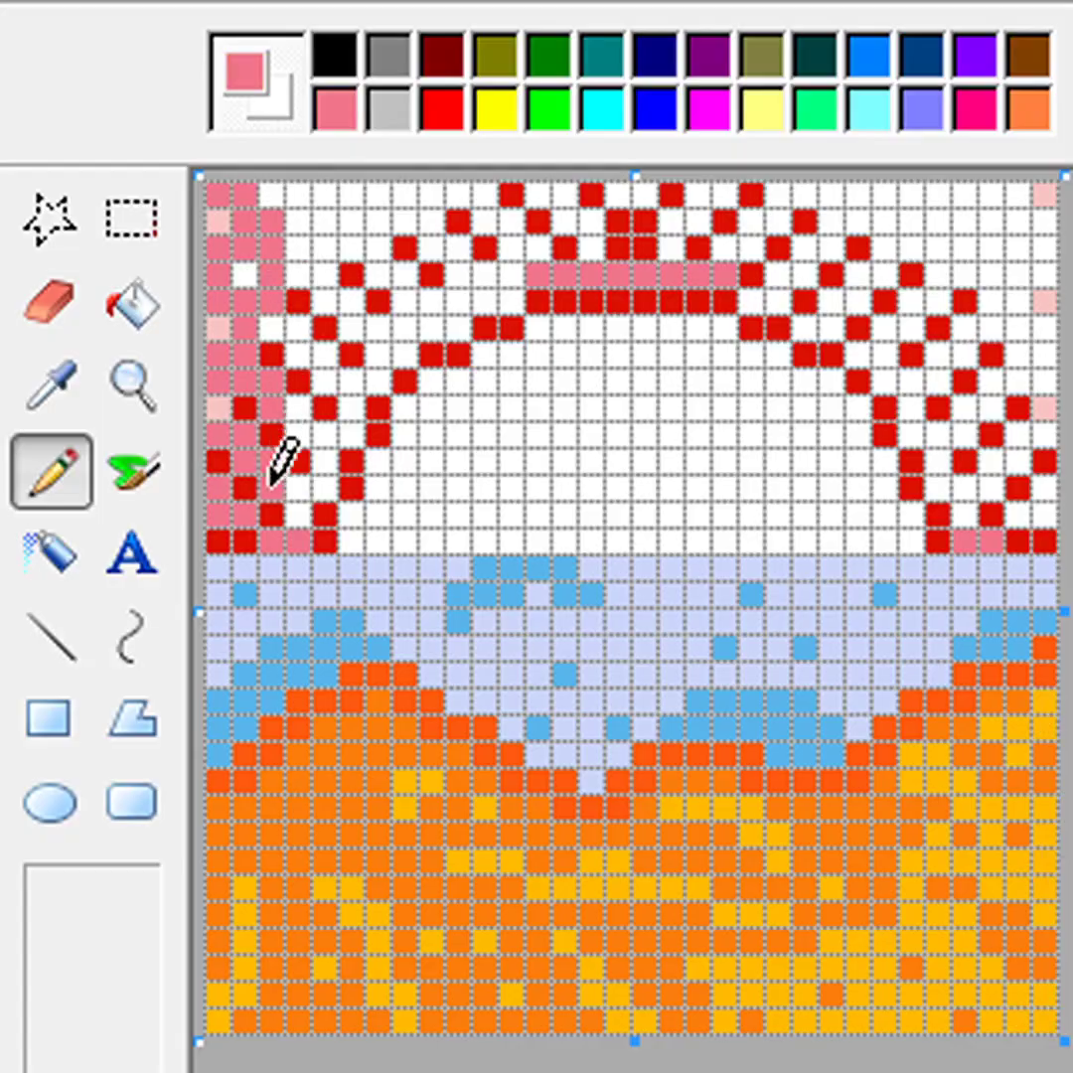
mouse_move(270, 485)
left_mouse_down()
mouse_move(316, 231)
mouse_move(323, 447)
mouse_move(355, 328)
left_mouse_up()
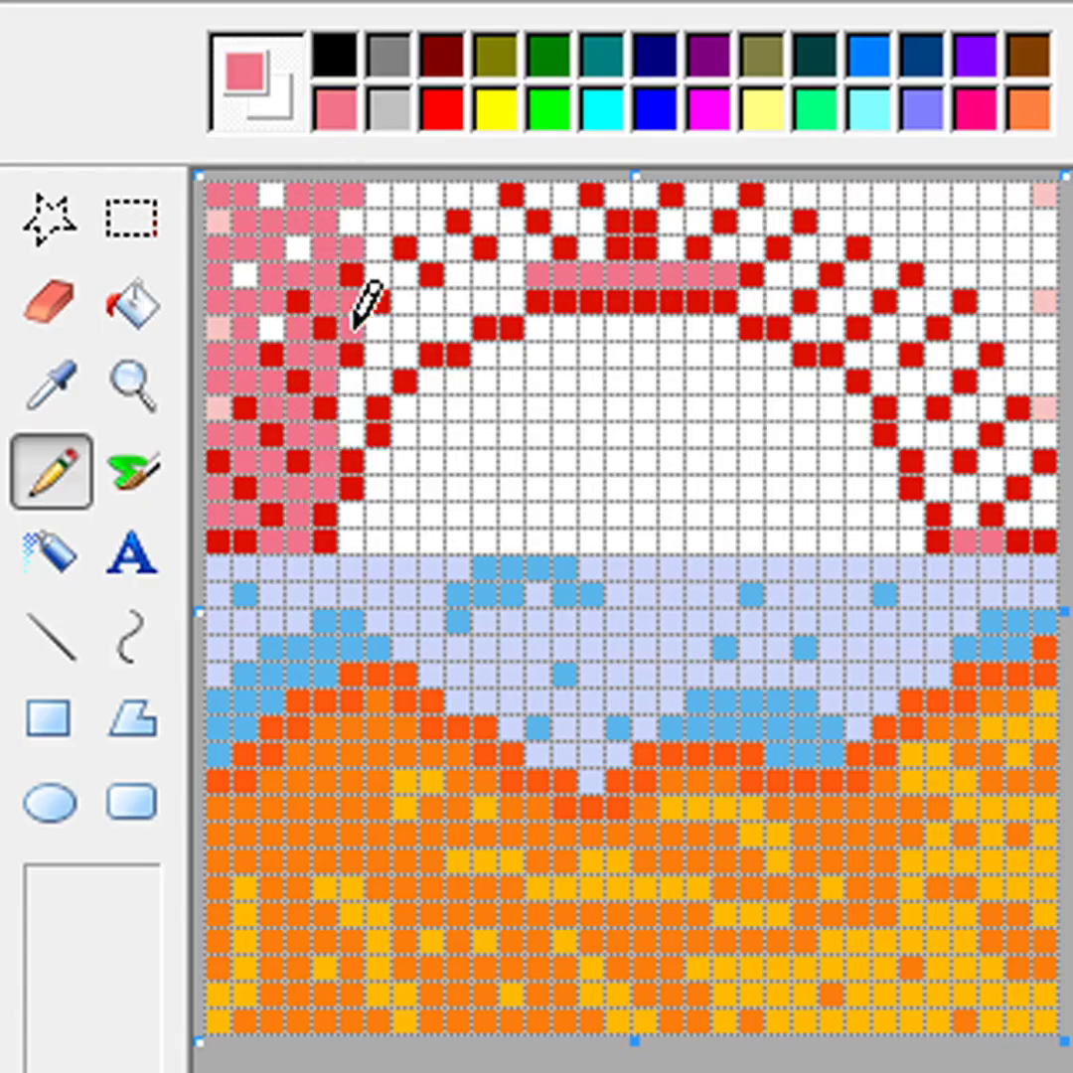
mouse_move(401, 279)
left_mouse_down()
mouse_move(465, 323)
mouse_move(599, 212)
left_mouse_up()
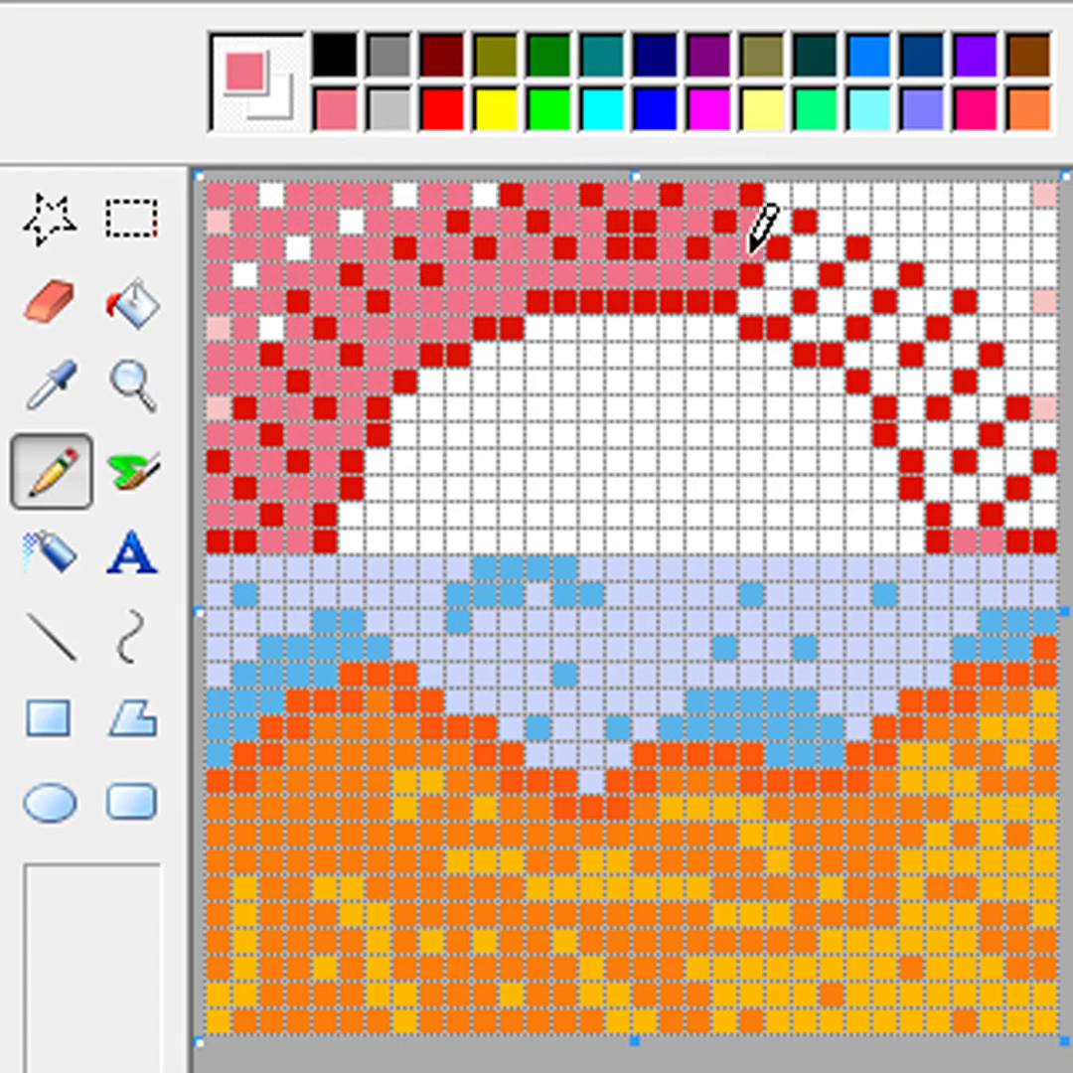
mouse_move(751, 250)
left_mouse_down()
mouse_move(800, 245)
mouse_move(854, 185)
left_mouse_up()
mouse_move(893, 253)
left_mouse_down()
mouse_move(915, 212)
mouse_move(911, 376)
mouse_move(942, 210)
left_mouse_up()
mouse_move(934, 380)
left_mouse_down()
mouse_move(971, 266)
mouse_move(963, 428)
mouse_move(991, 214)
mouse_move(988, 405)
mouse_move(1022, 293)
left_mouse_up()
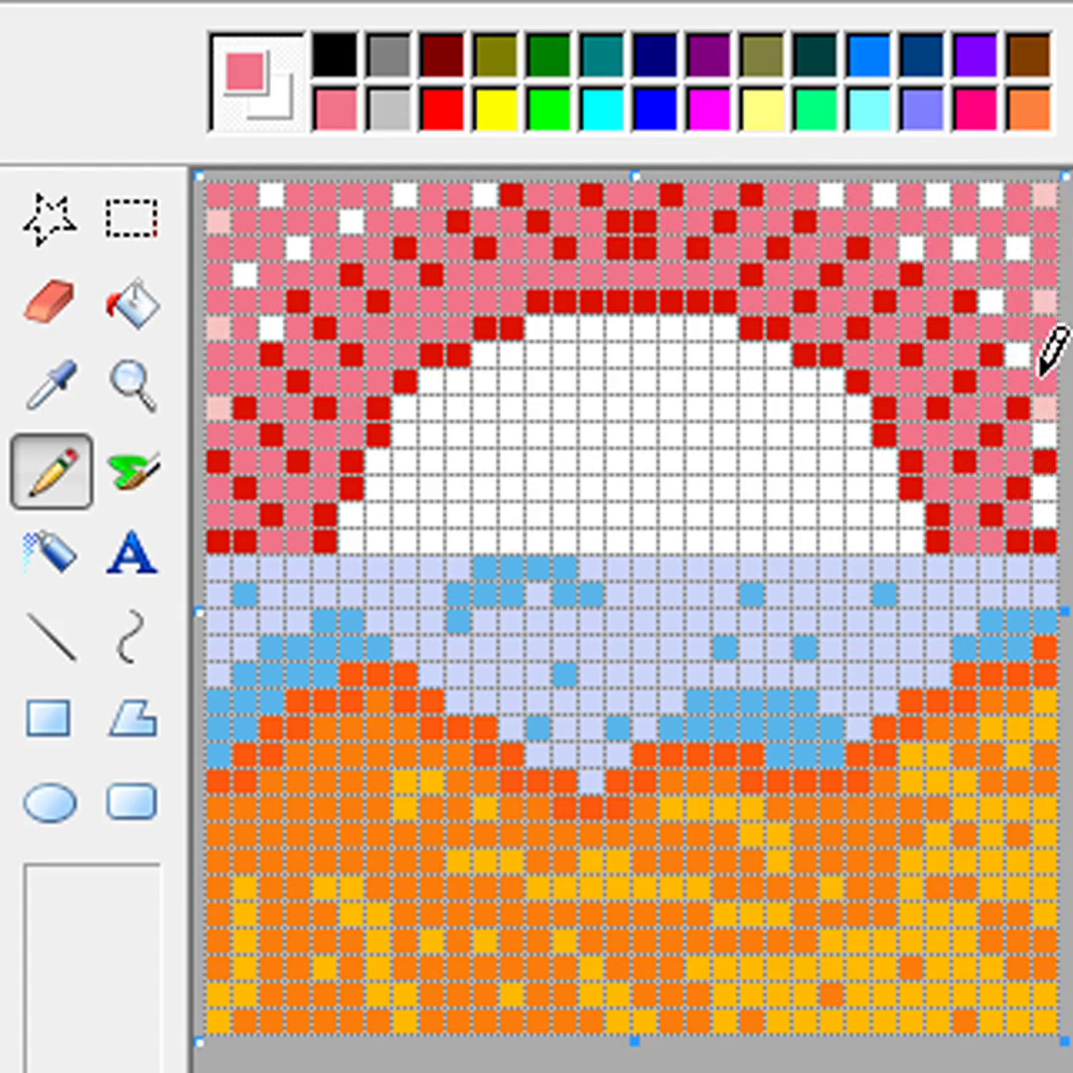
Fill the remaining blank pixels scattered through the pink area with pale pink
left_click(337, 109)
left_click(244, 274)
left_click(352, 221)
left_click(404, 194)
left_click(485, 194)
left_click(884, 194)
left_click(964, 247)
left_click(992, 301)
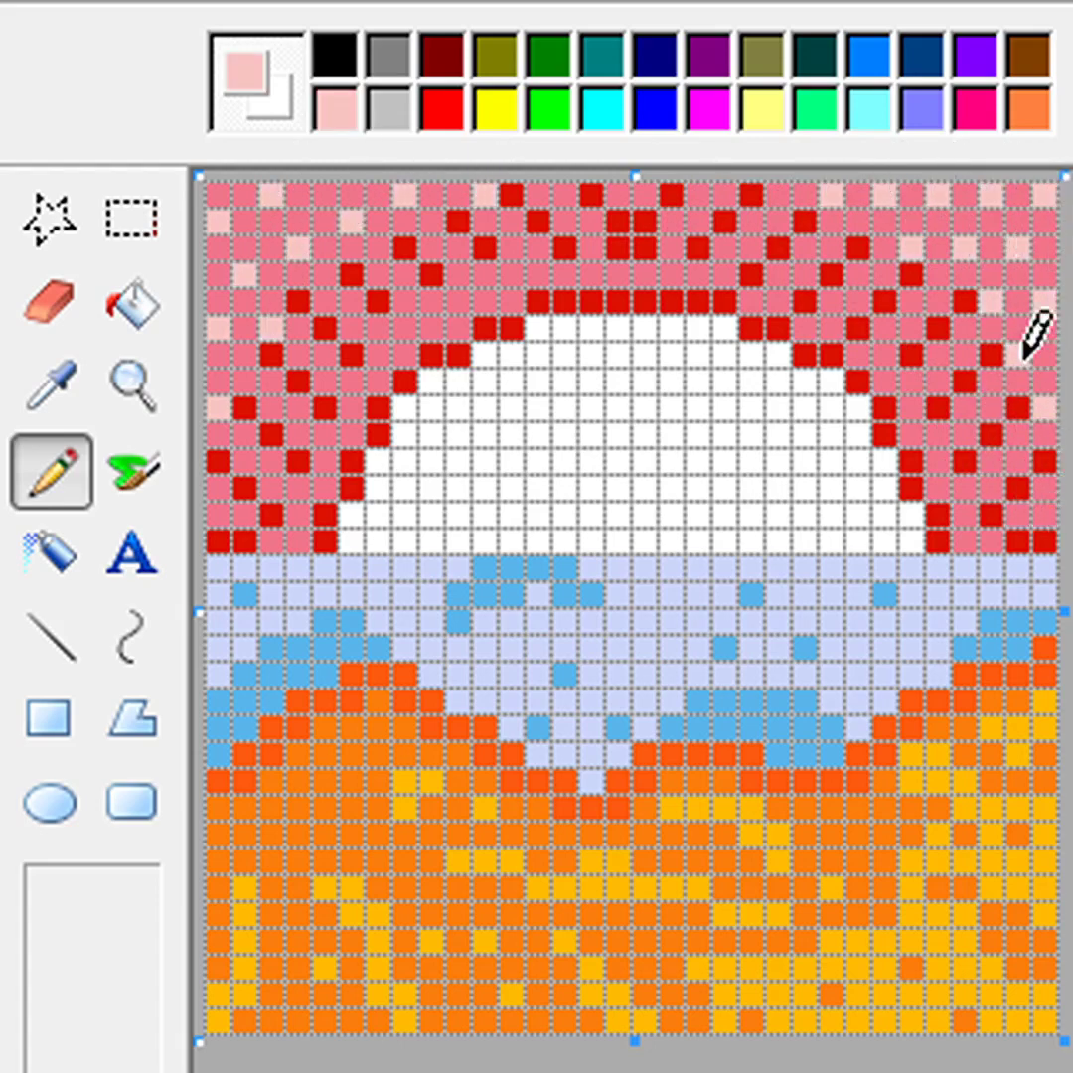
Paint the face inside the red arch light orange, leaving blank pixels for two eyes, a mouth and a speckled patch at lower right
left_click(337, 110)
mouse_move(363, 491)
left_mouse_down()
mouse_move(412, 376)
mouse_move(443, 348)
mouse_move(472, 382)
left_mouse_up()
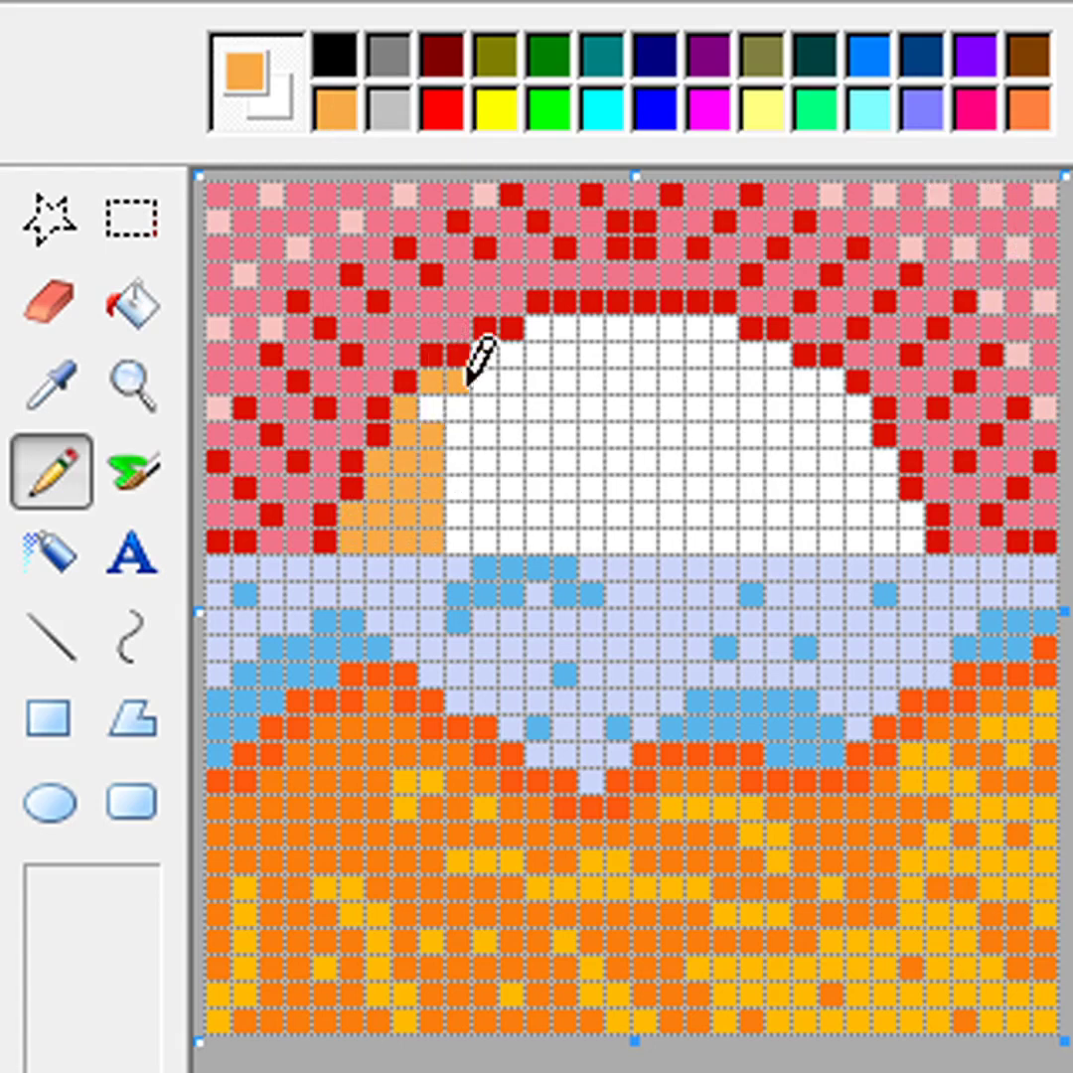
mouse_move(465, 532)
left_mouse_down()
mouse_move(484, 398)
mouse_move(483, 536)
mouse_move(514, 372)
mouse_move(511, 511)
mouse_move(542, 333)
mouse_move(534, 440)
mouse_move(561, 317)
mouse_move(571, 487)
mouse_move(601, 355)
mouse_move(598, 427)
mouse_move(621, 359)
mouse_move(617, 439)
mouse_move(643, 319)
mouse_move(647, 400)
mouse_move(679, 346)
mouse_move(672, 439)
mouse_move(698, 354)
mouse_move(730, 332)
mouse_move(723, 441)
mouse_move(760, 356)
mouse_move(780, 344)
mouse_move(780, 485)
mouse_move(813, 456)
mouse_move(835, 484)
left_mouse_up()
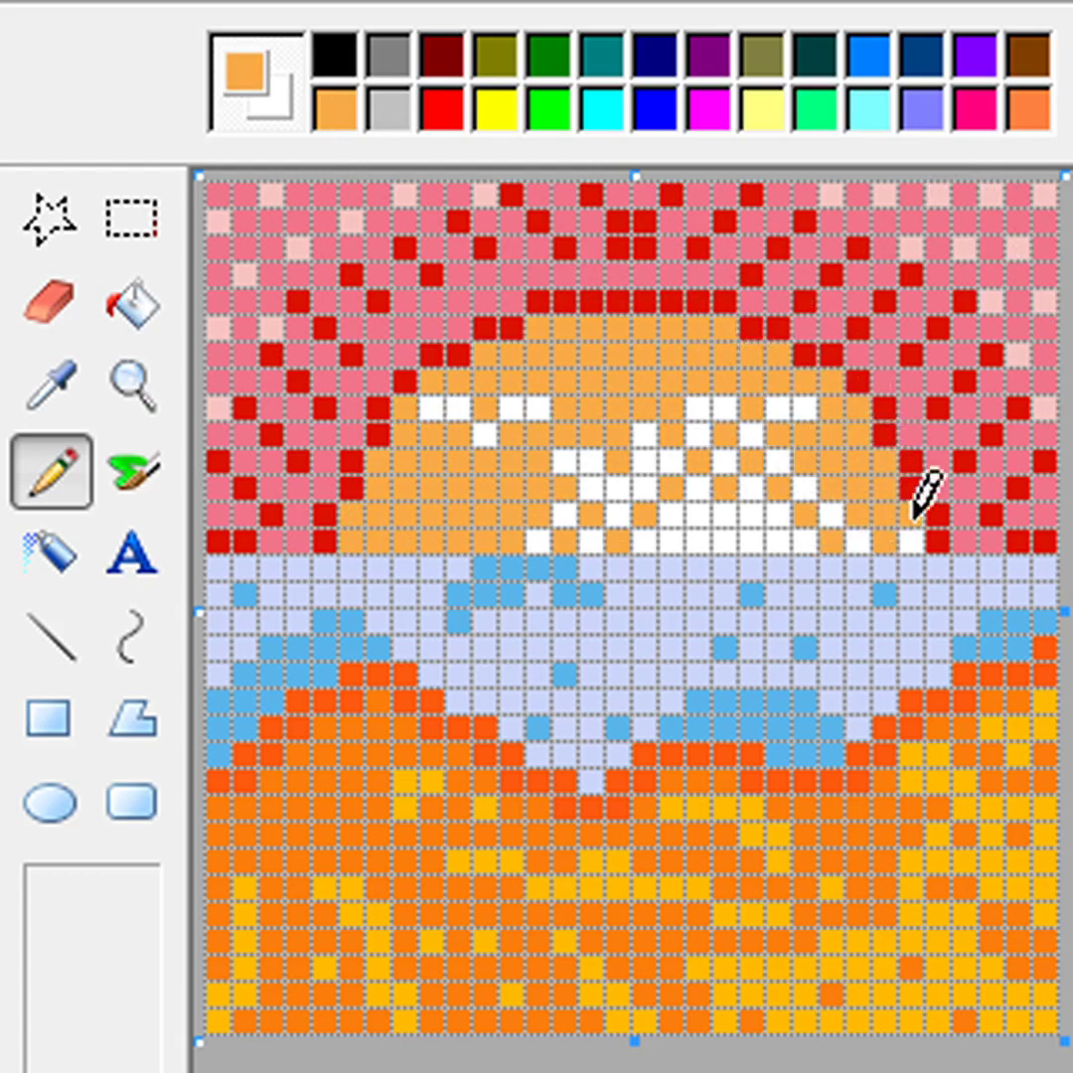
Draw two closed eyes and a small mouth in black on the face, and fill its speckled patch with yellow
left_click(335, 55)
left_click_drag(430, 407, 537, 407)
mouse_move(565, 461)
left_mouse_down()
mouse_move(616, 489)
mouse_move(671, 461)
left_mouse_up()
left_click_drag(699, 407, 805, 407)
left_click(497, 109)
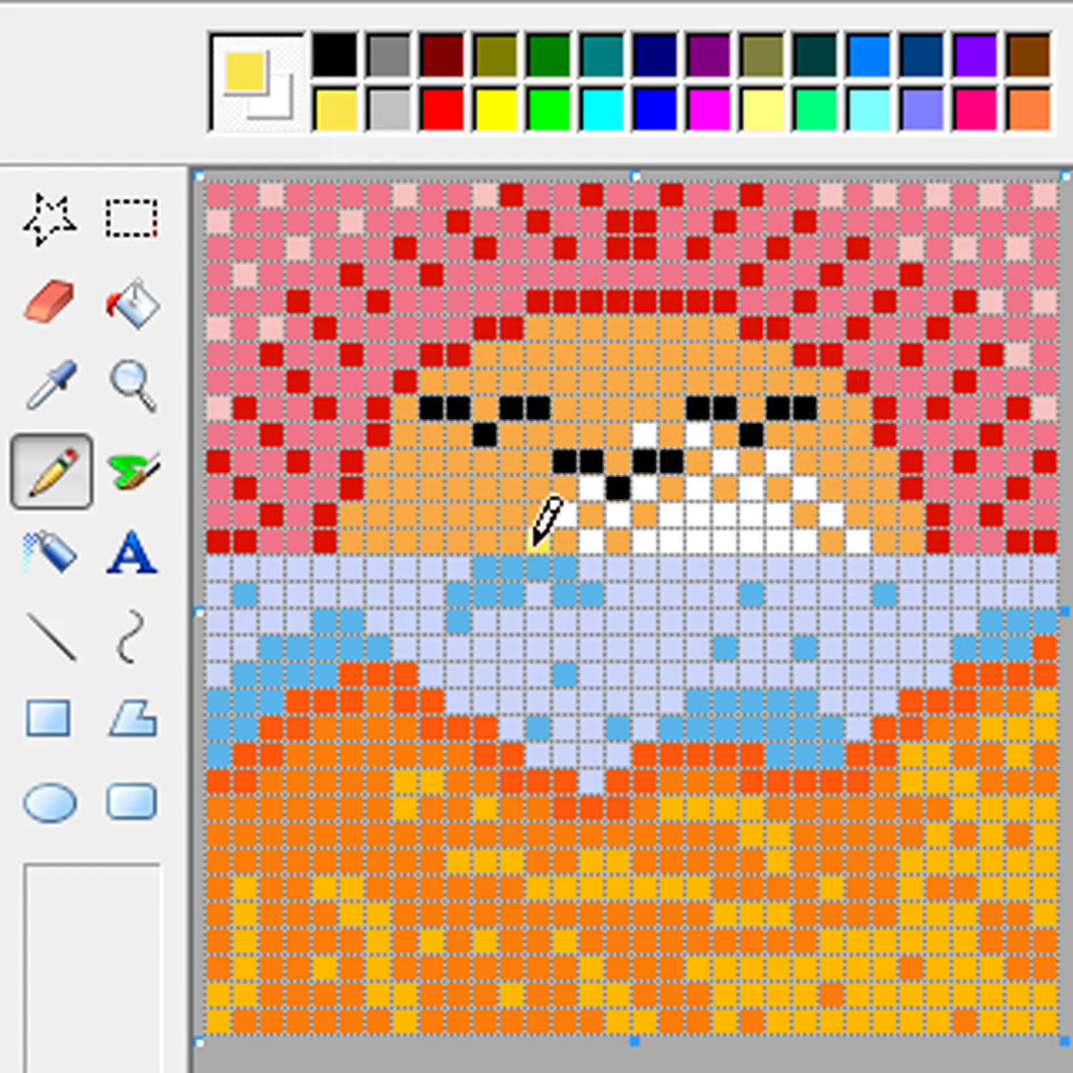
mouse_move(638, 488)
left_mouse_down()
mouse_move(708, 540)
mouse_move(837, 507)
left_mouse_up()
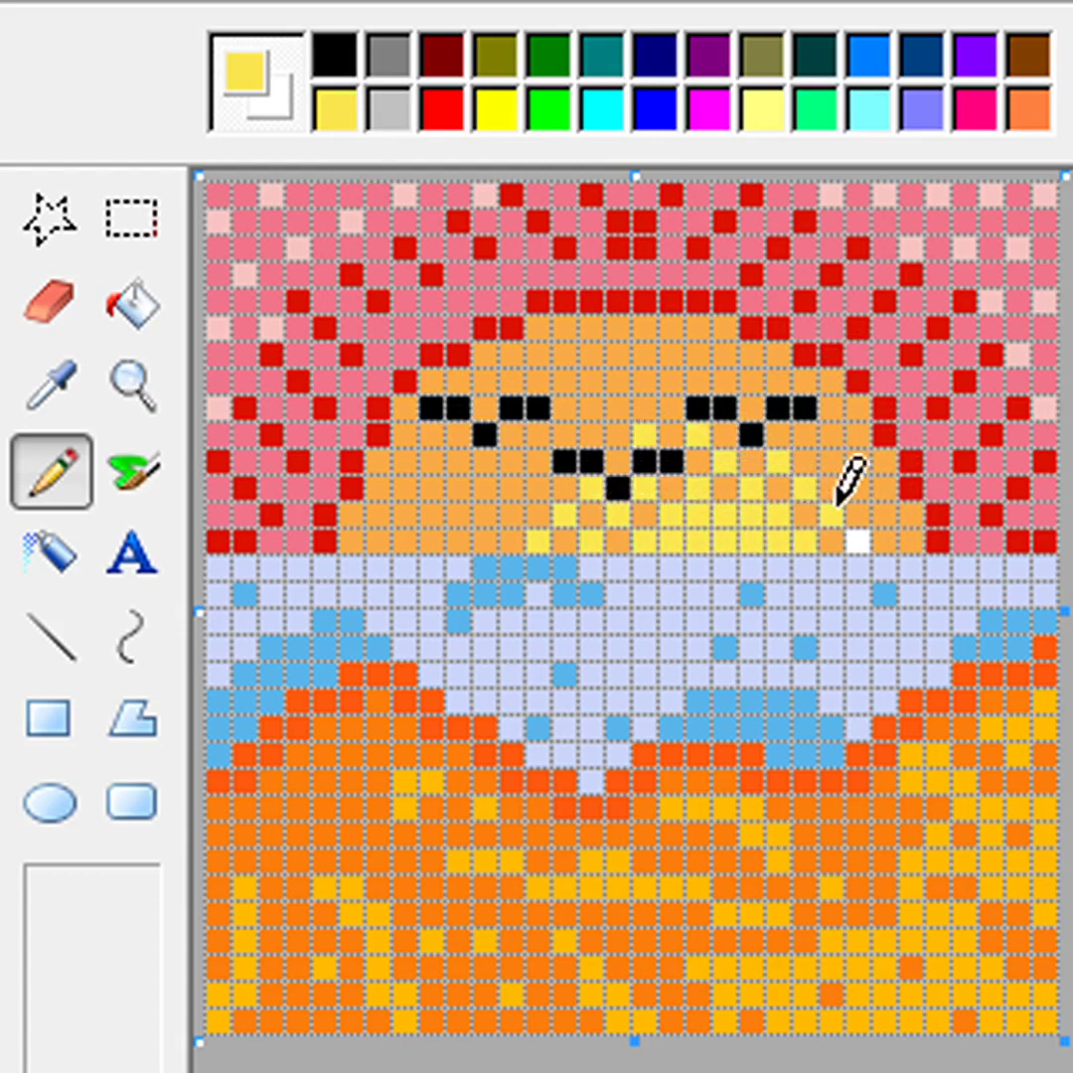